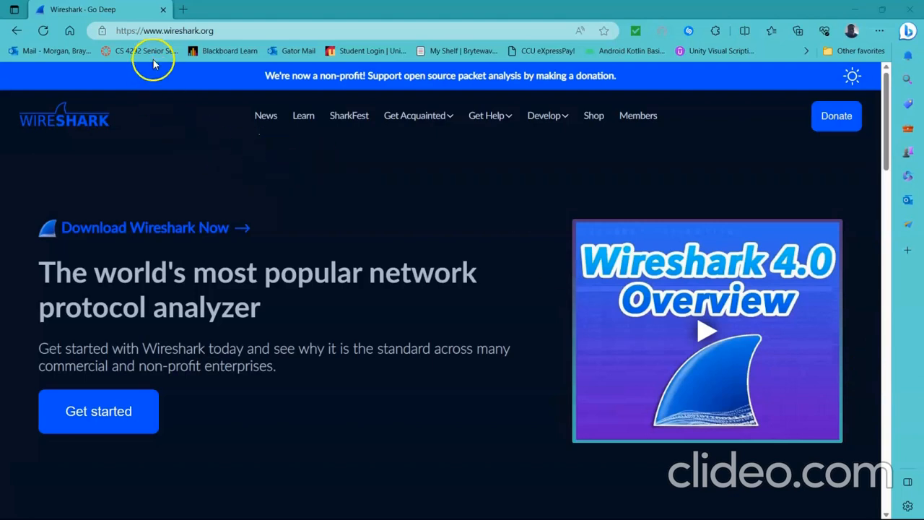
{"action": "left_click", "coordinate": [221, 30]}
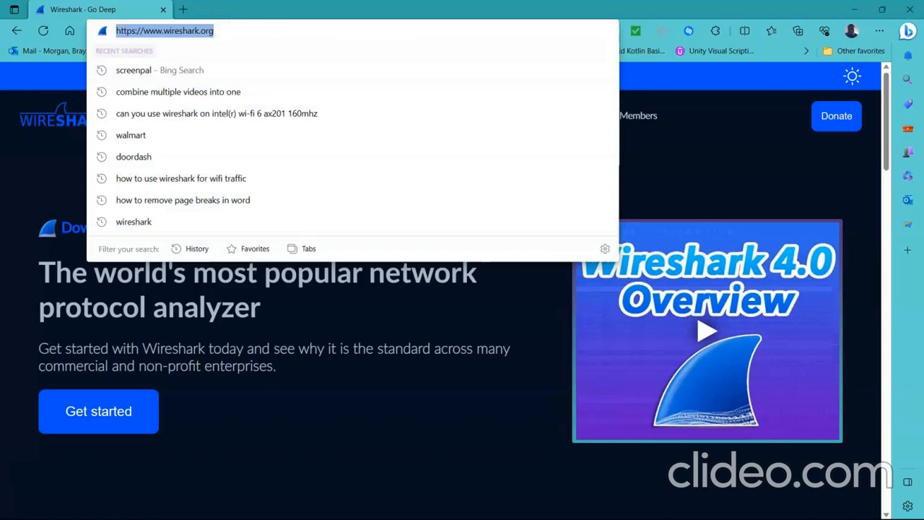
{"action": "key", "text": "Return"}
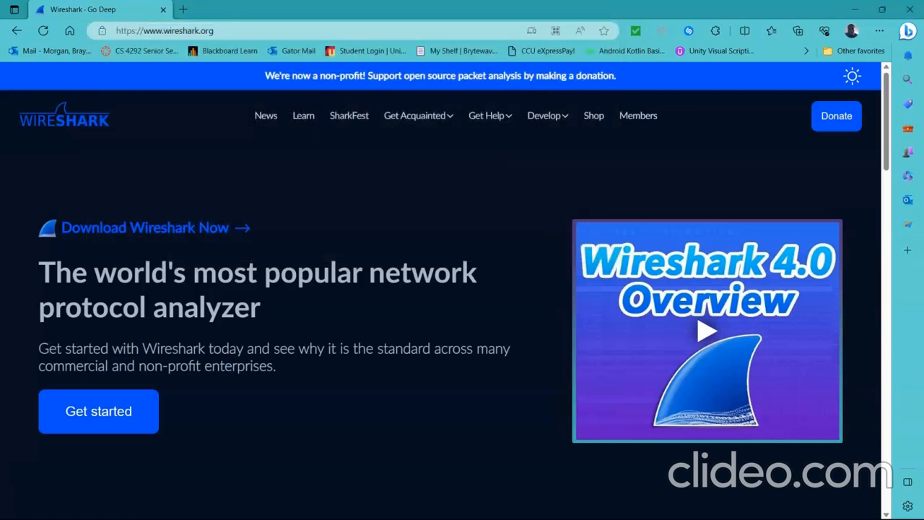
{"action": "left_click", "coordinate": [173, 236]}
{"action": "left_click", "coordinate": [168, 234]}
{"action": "left_click", "coordinate": [120, 366]}
{"action": "left_click", "coordinate": [134, 399]}
{"action": "left_click", "coordinate": [183, 227]}
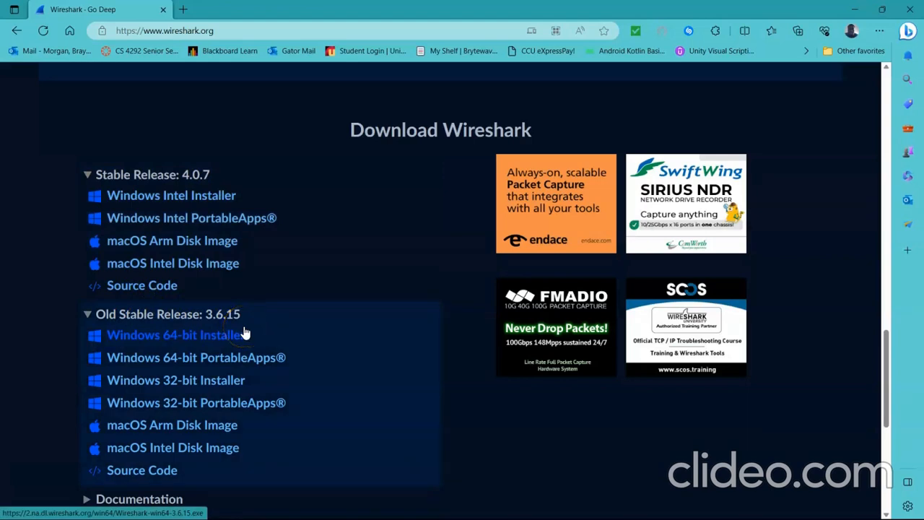
{"action": "left_click", "coordinate": [192, 202]}
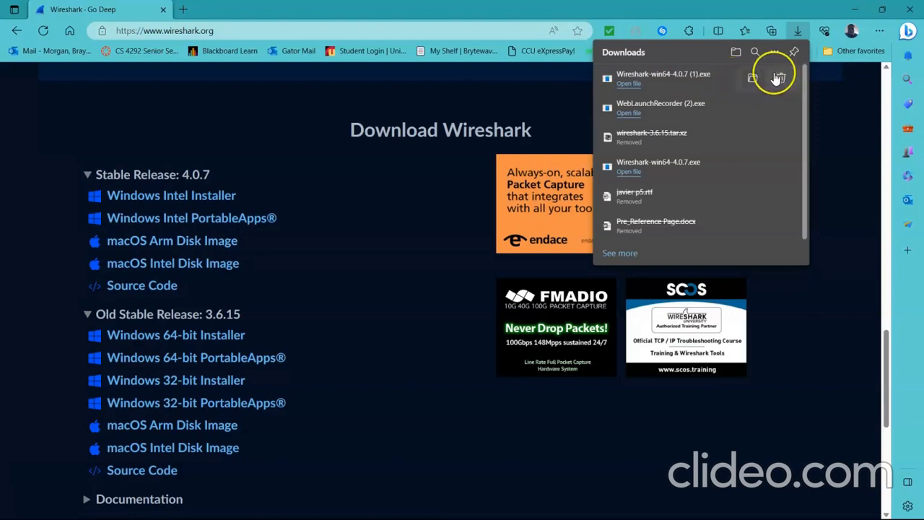
Run the downloaded Wireshark-win64-4.0.7 (1).exe and begin setup without uninstalling the existing version.
{"action": "left_click", "coordinate": [677, 86]}
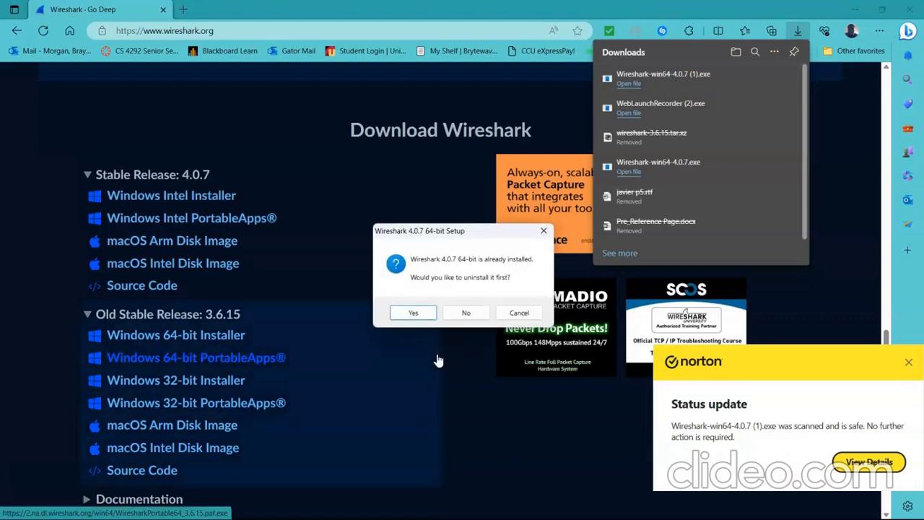
{"action": "left_click", "coordinate": [469, 318]}
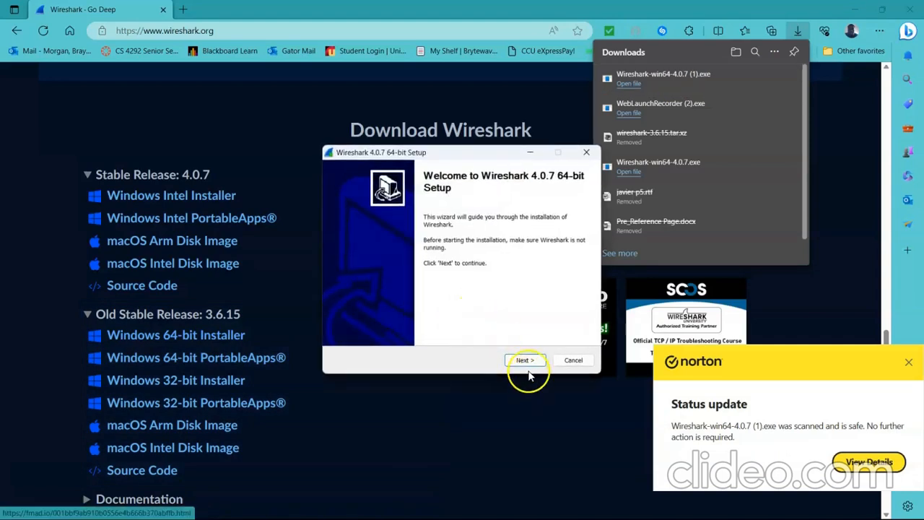
{"action": "left_click", "coordinate": [524, 361]}
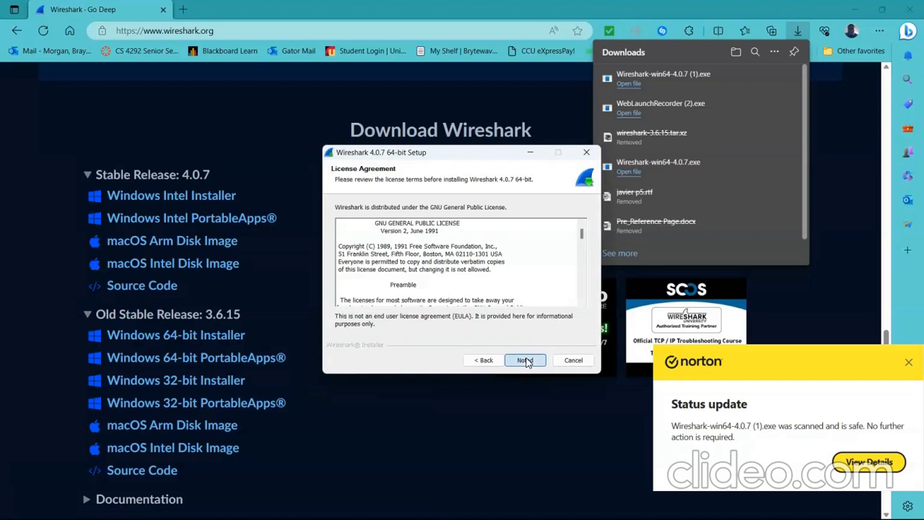
Proceed past the license agreement, keeping the default components, Start Menu shortcut and trace file extension association.
{"action": "left_click", "coordinate": [525, 361]}
{"action": "left_click", "coordinate": [526, 360]}
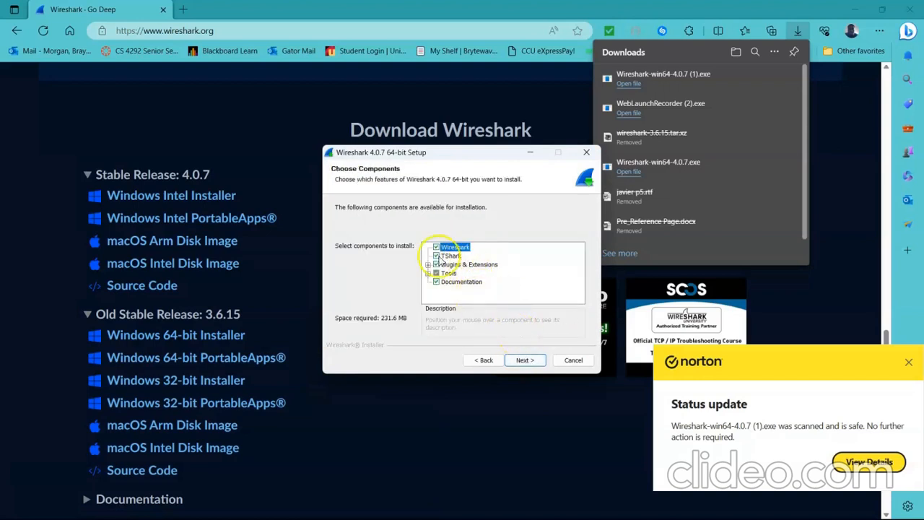
{"action": "left_click", "coordinate": [527, 359]}
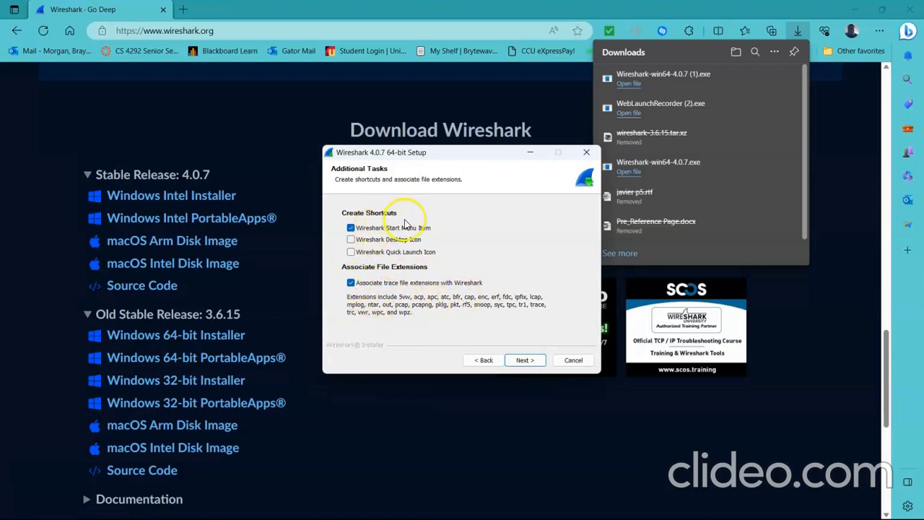
{"action": "left_click", "coordinate": [517, 361]}
{"action": "left_click", "coordinate": [521, 360]}
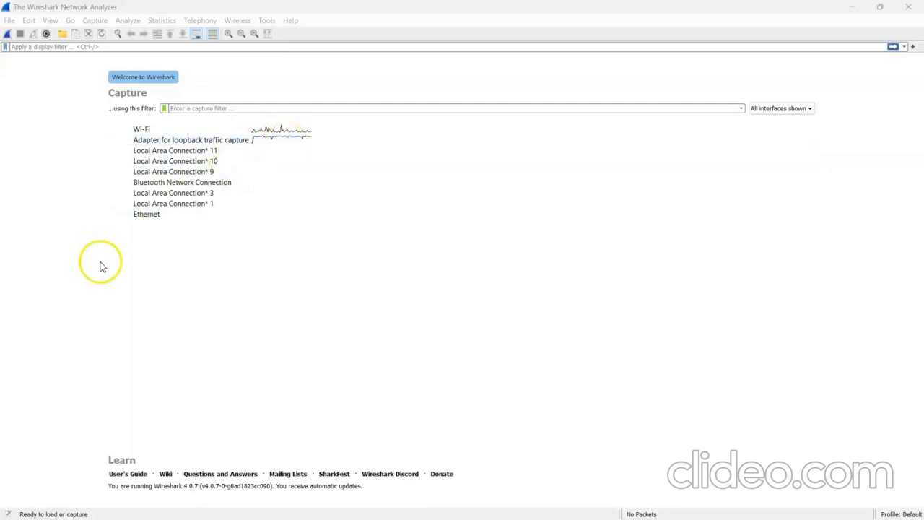
Select the Wi-Fi interface in Wireshark and open the capture options.
{"action": "left_click", "coordinate": [70, 284]}
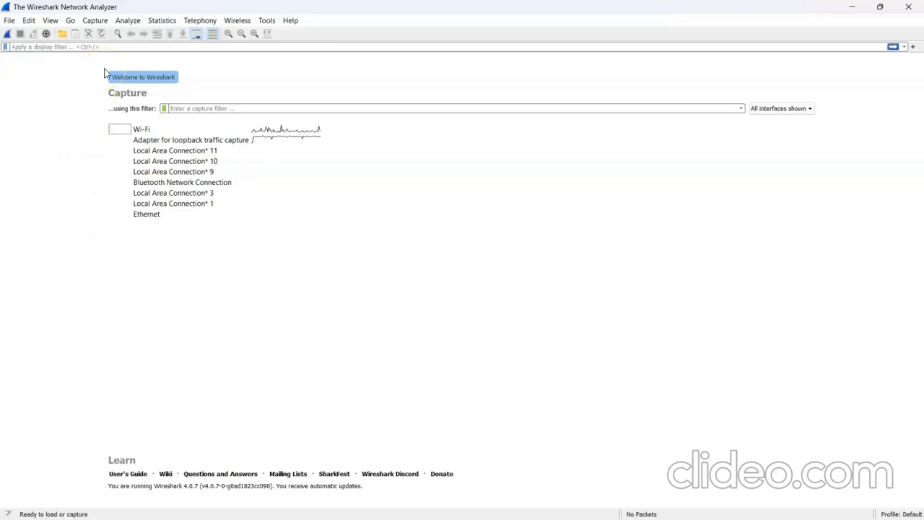
{"action": "left_click", "coordinate": [139, 49]}
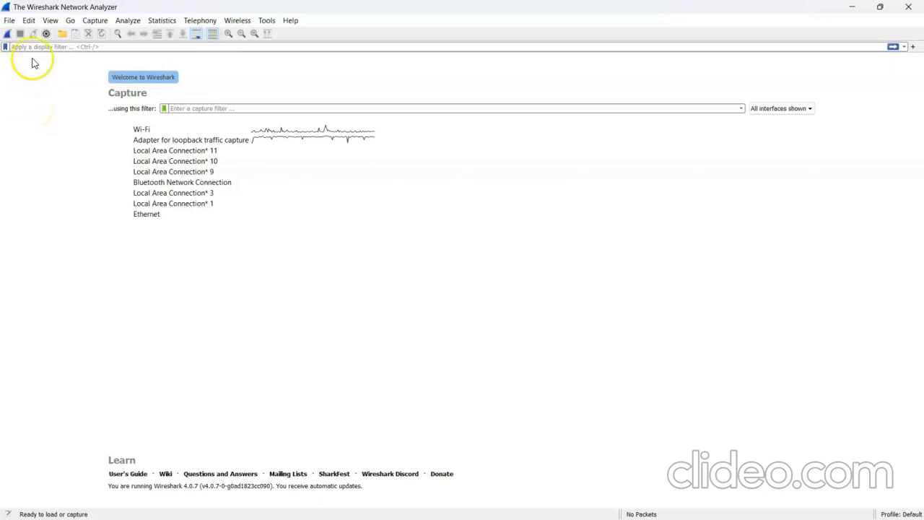
{"action": "left_click", "coordinate": [167, 129]}
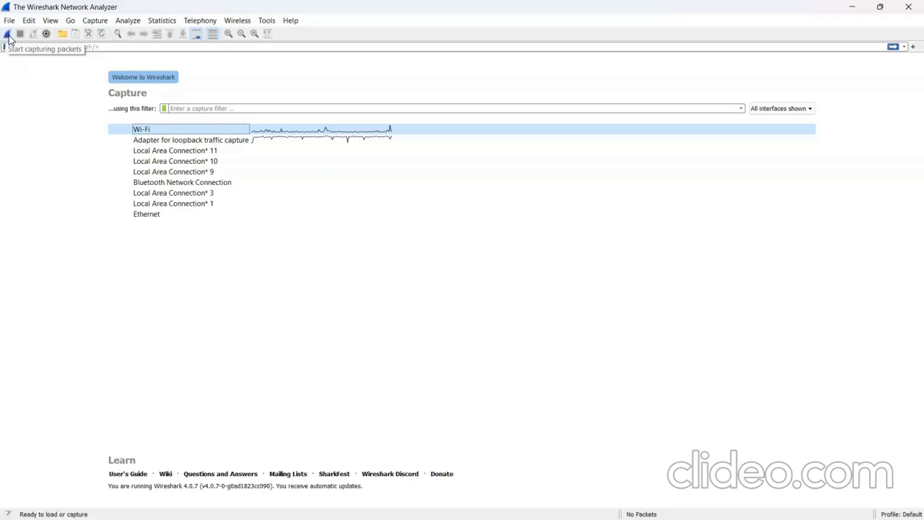
{"action": "left_click", "coordinate": [47, 36]}
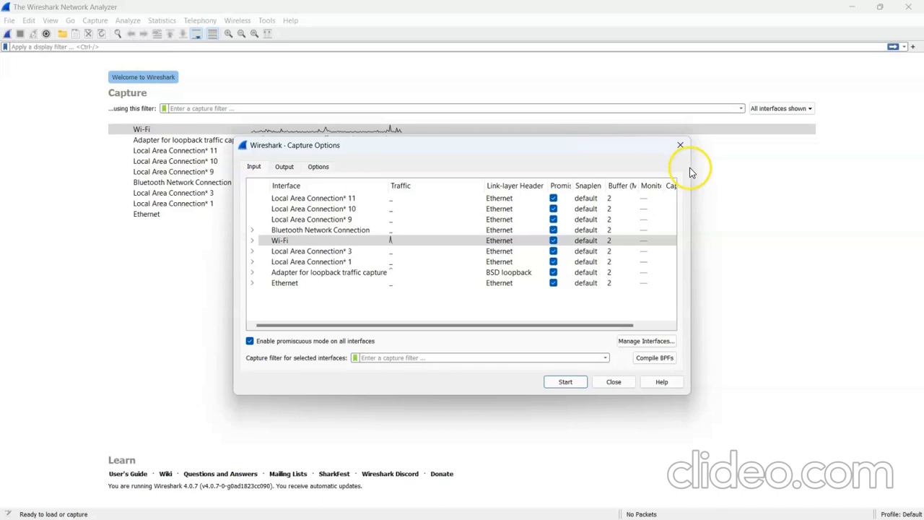
Widen the Capture Options dialog and its Monitor Mode, Buffer (MB), Snaplen (B) and Promiscuous columns to show their full headings.
{"action": "left_click_drag", "start_coordinate": [692, 167], "coordinate": [785, 160]}
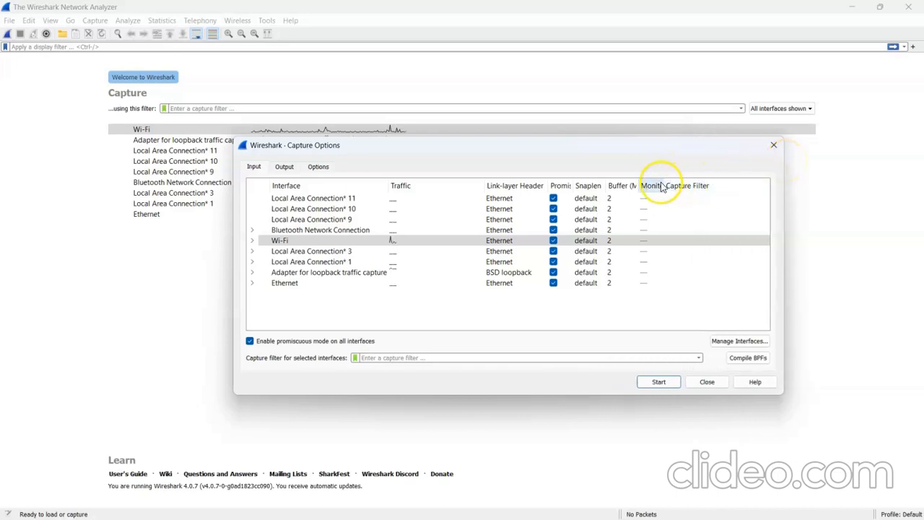
{"action": "left_click_drag", "start_coordinate": [661, 186], "coordinate": [702, 184]}
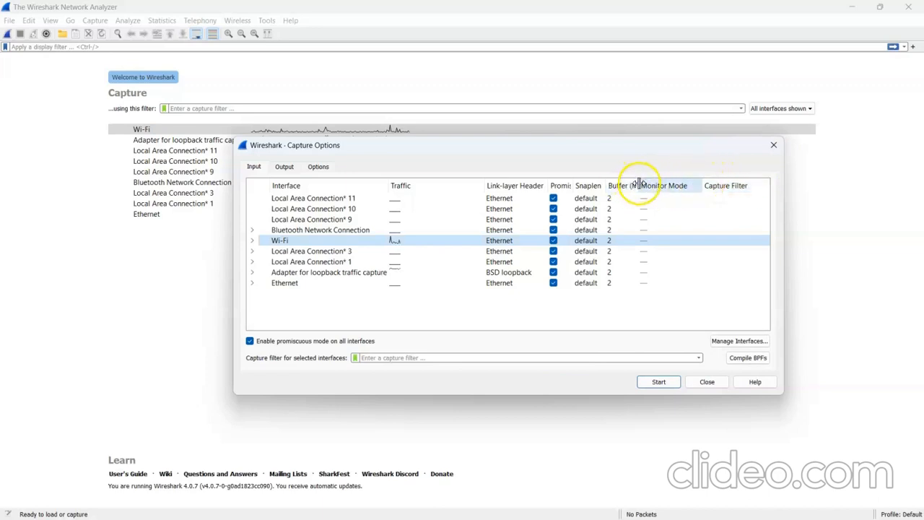
{"action": "left_click_drag", "start_coordinate": [638, 184], "coordinate": [660, 185]}
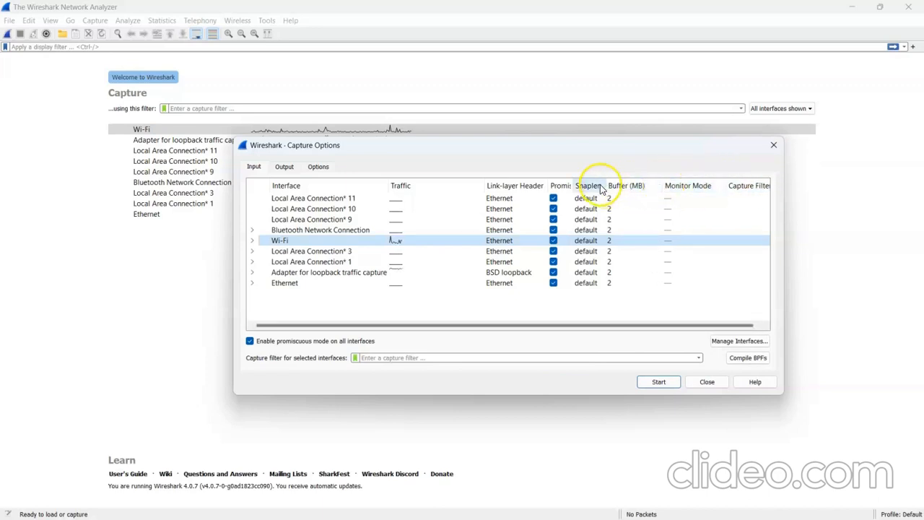
{"action": "left_click_drag", "start_coordinate": [604, 185], "coordinate": [629, 185]}
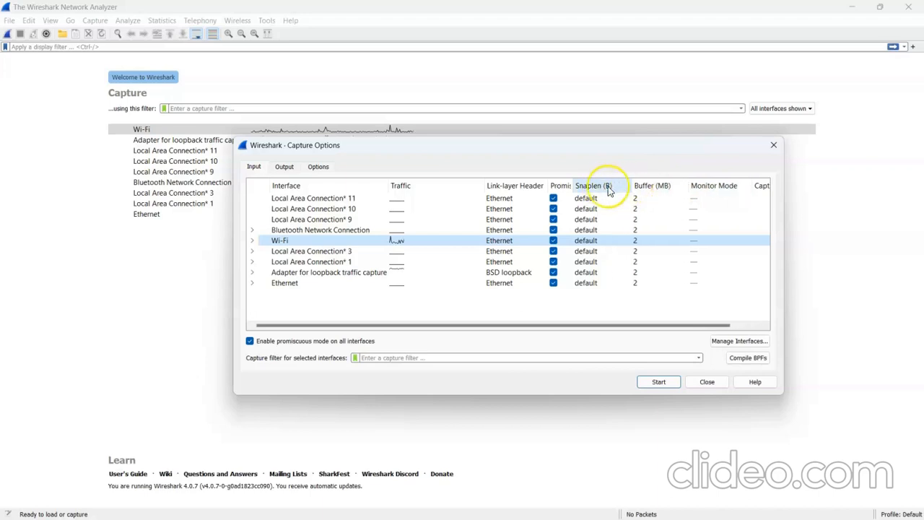
{"action": "left_click_drag", "start_coordinate": [570, 181], "coordinate": [599, 179]}
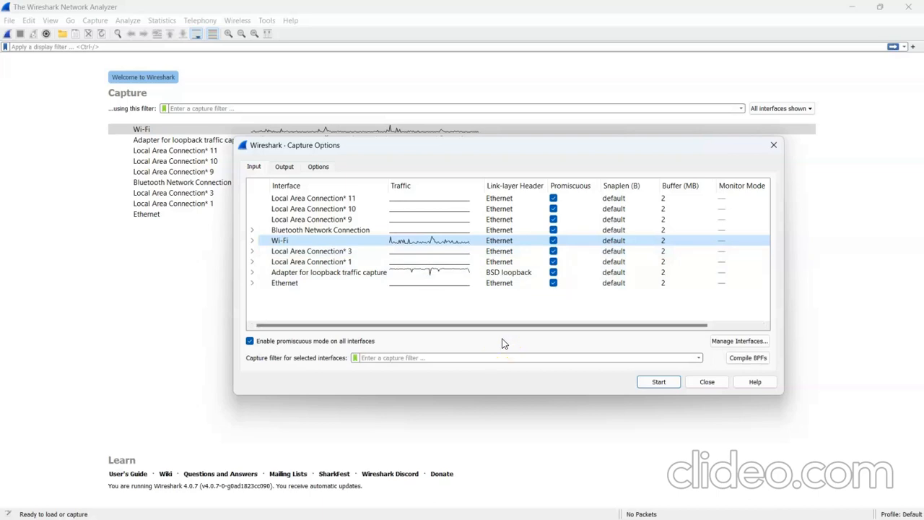
Look up the computer's Intel Wi-Fi adapter among the network adapters in Device Manager, and close Device Manager.
{"action": "mouse_move", "coordinate": [326, 516]}
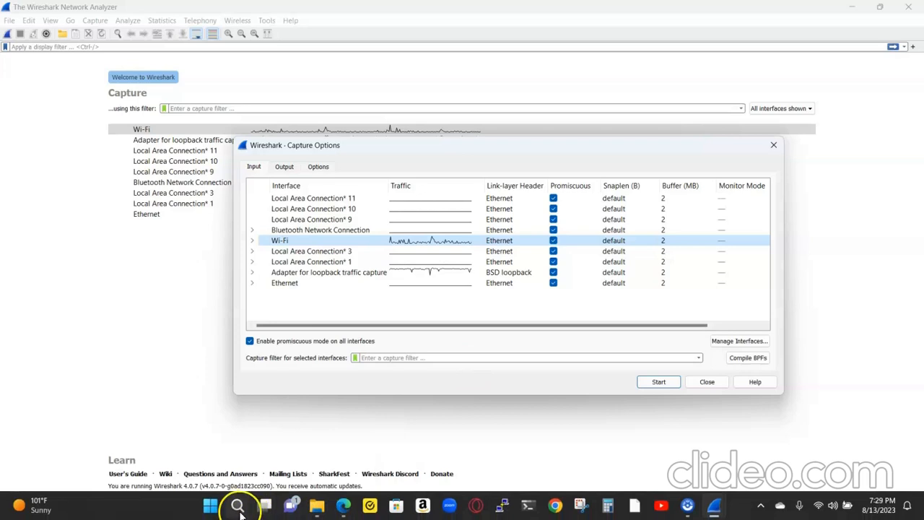
{"action": "right_click", "coordinate": [211, 507]}
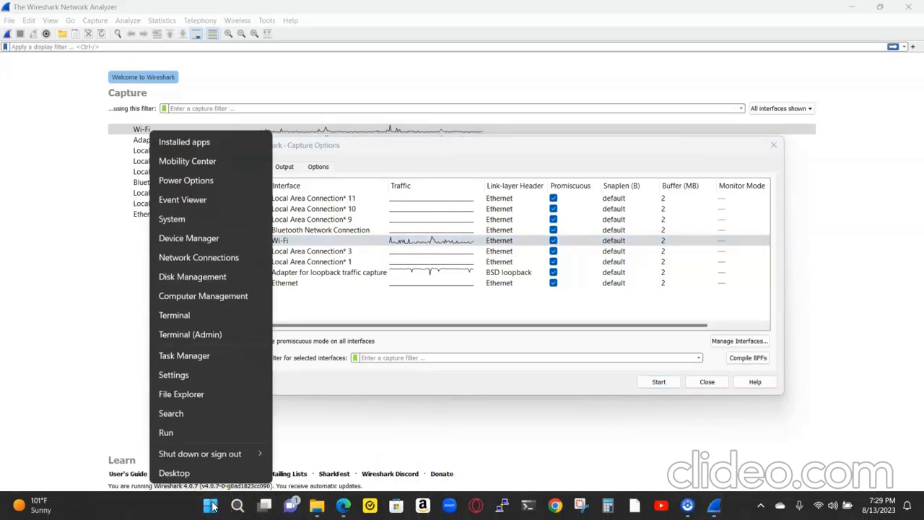
{"action": "left_click", "coordinate": [208, 241]}
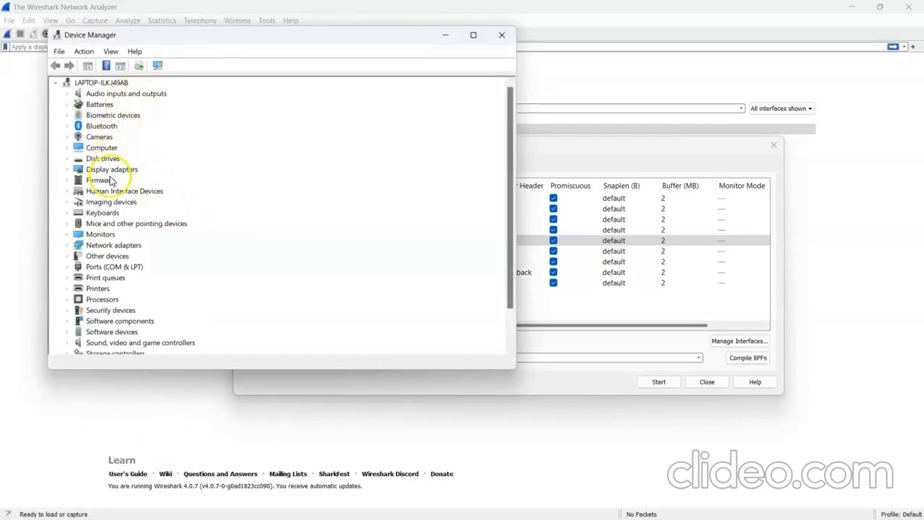
{"action": "left_click", "coordinate": [103, 249]}
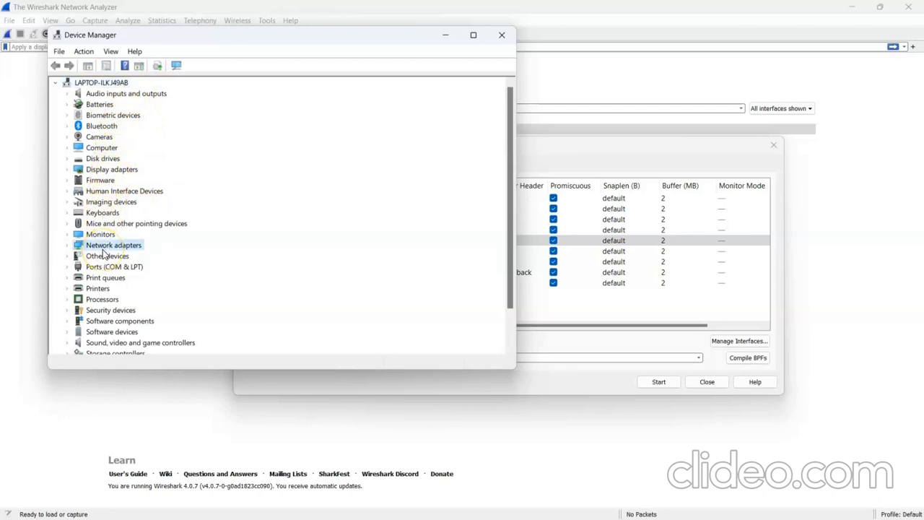
{"action": "left_click", "coordinate": [68, 246]}
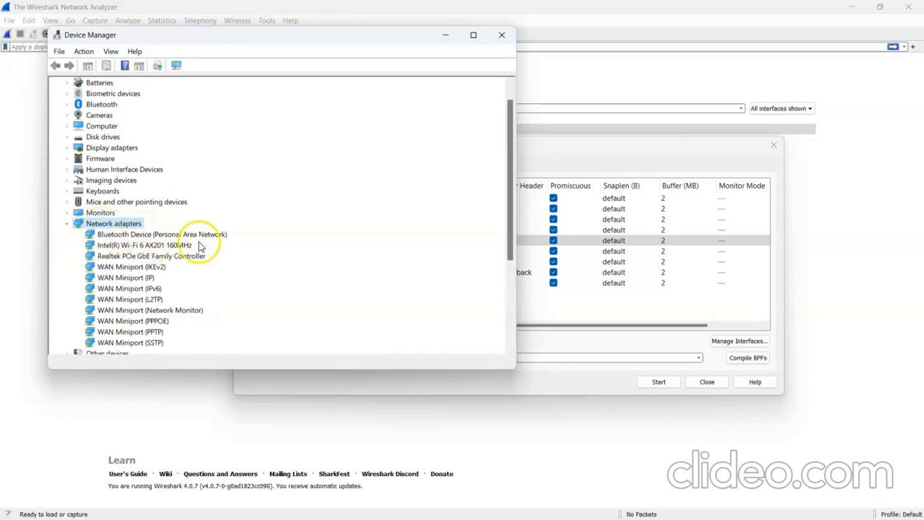
{"action": "left_click", "coordinate": [140, 247]}
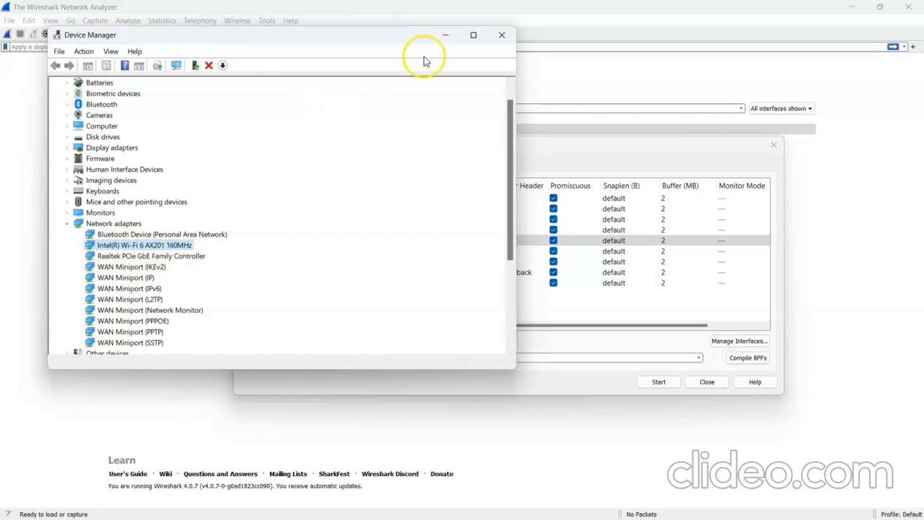
{"action": "left_click", "coordinate": [506, 35]}
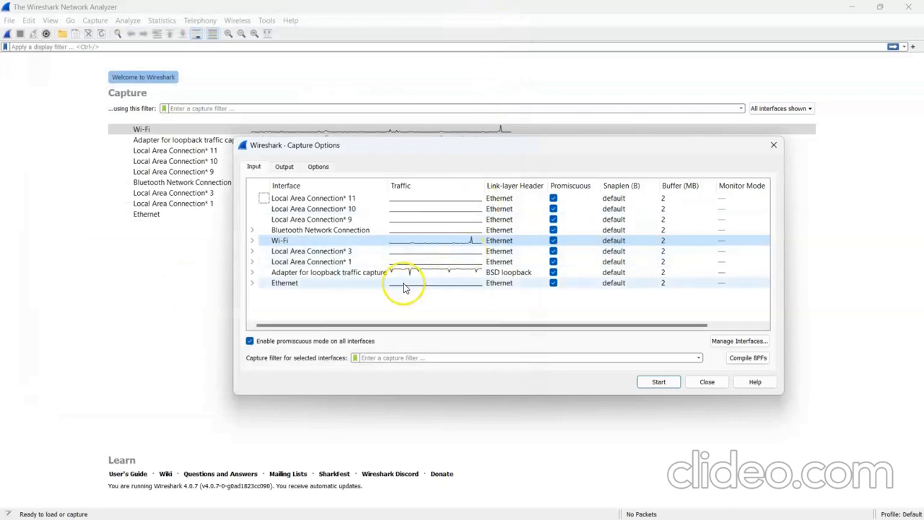
Start a live packet capture on the Wi-Fi interface and stop it after about 33 seconds.
{"action": "left_click", "coordinate": [327, 244]}
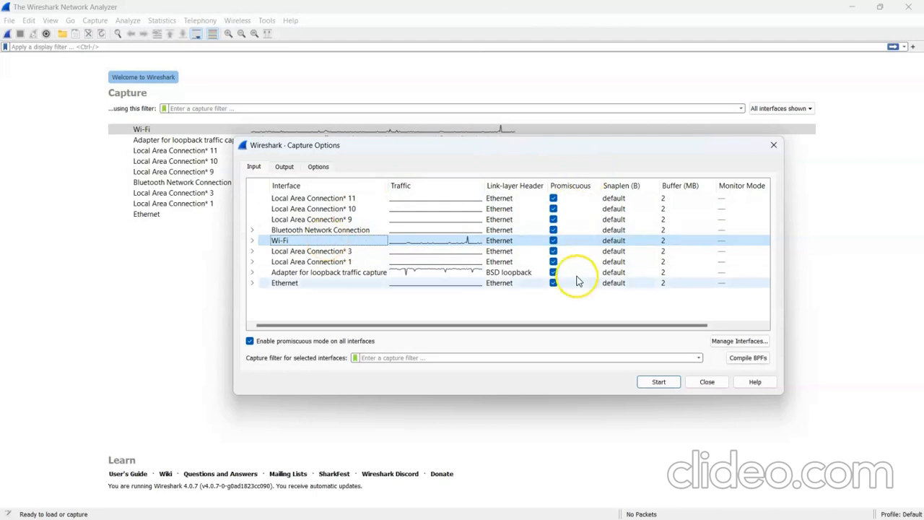
{"action": "left_click", "coordinate": [656, 381]}
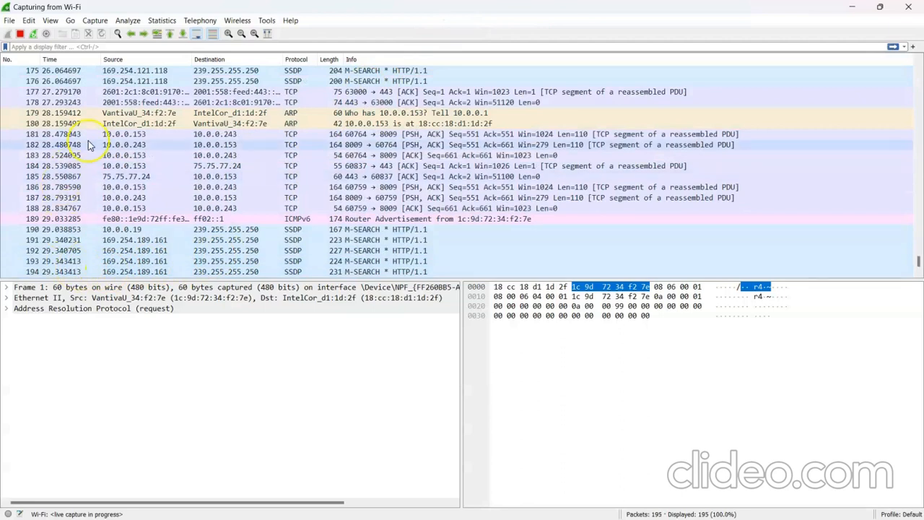
{"action": "left_click", "coordinate": [21, 34]}
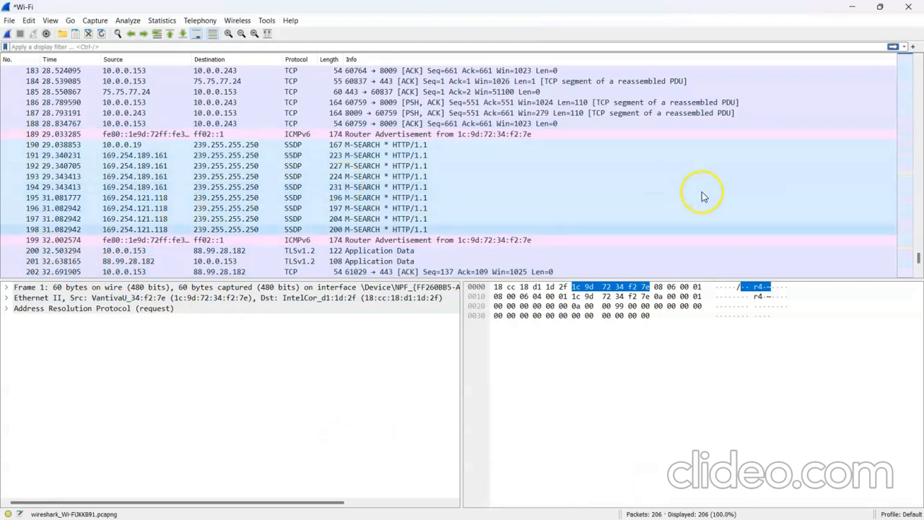
Look through the captured Wi-Fi packets from the end of the list back to the first packet.
{"action": "scroll", "coordinate": [915, 266], "scroll_direction": "down", "scroll_amount": 1}
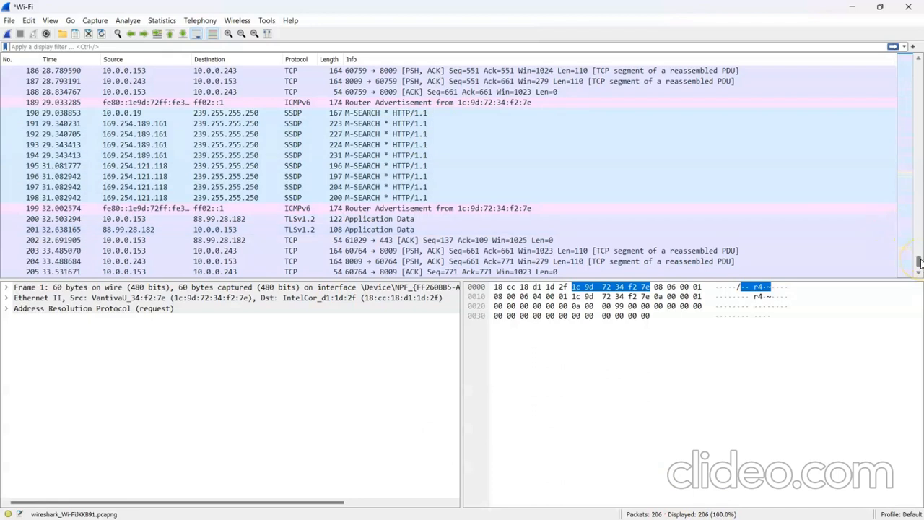
{"action": "left_click_drag", "start_coordinate": [919, 261], "coordinate": [910, 169]}
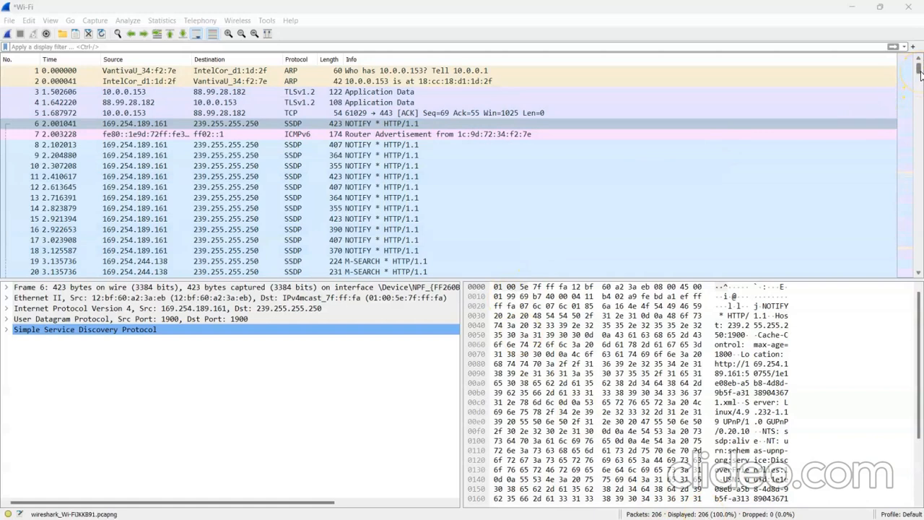
{"action": "mouse_move", "coordinate": [919, 75]}
{"action": "left_mouse_down"}
{"action": "mouse_move", "coordinate": [919, 190]}
{"action": "mouse_move", "coordinate": [919, 60]}
{"action": "left_mouse_up"}
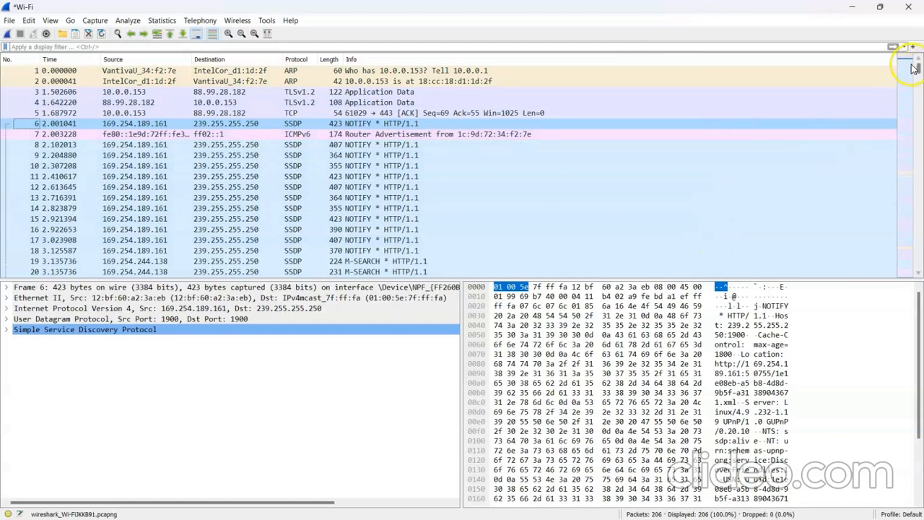
{"action": "left_click_drag", "start_coordinate": [919, 69], "coordinate": [919, 108]}
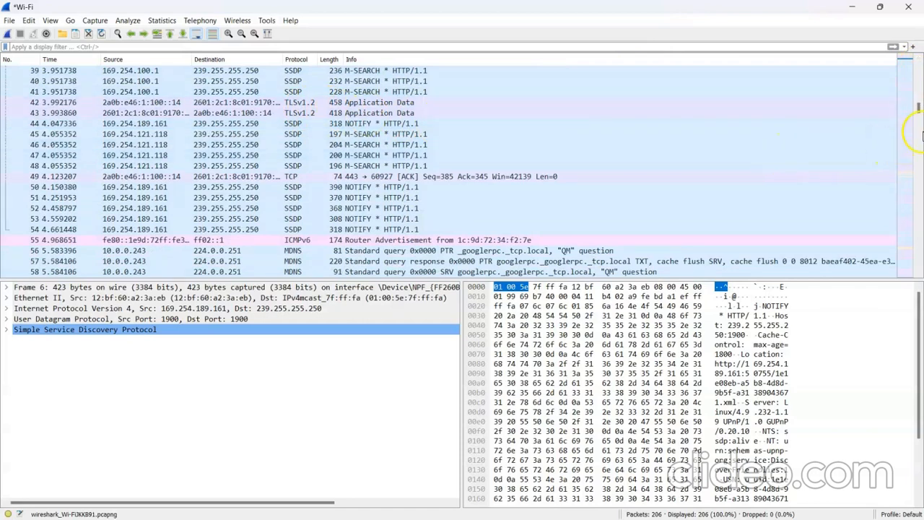
{"action": "left_click_drag", "start_coordinate": [919, 109], "coordinate": [915, 66]}
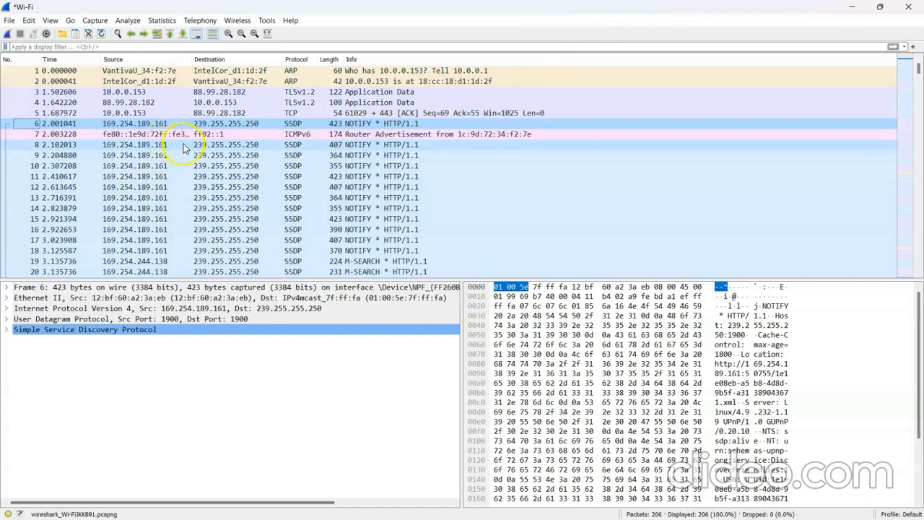
Try to filter the packet list with the display filter ip.addr == 169.254.189.191.
{"action": "left_click", "coordinate": [269, 47]}
{"action": "type", "text": "ip"}
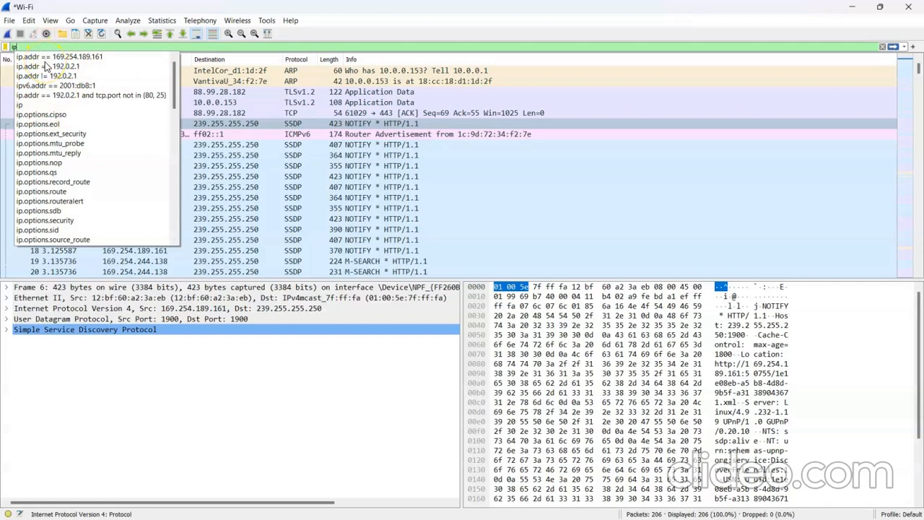
{"action": "type", "text": ".addr"}
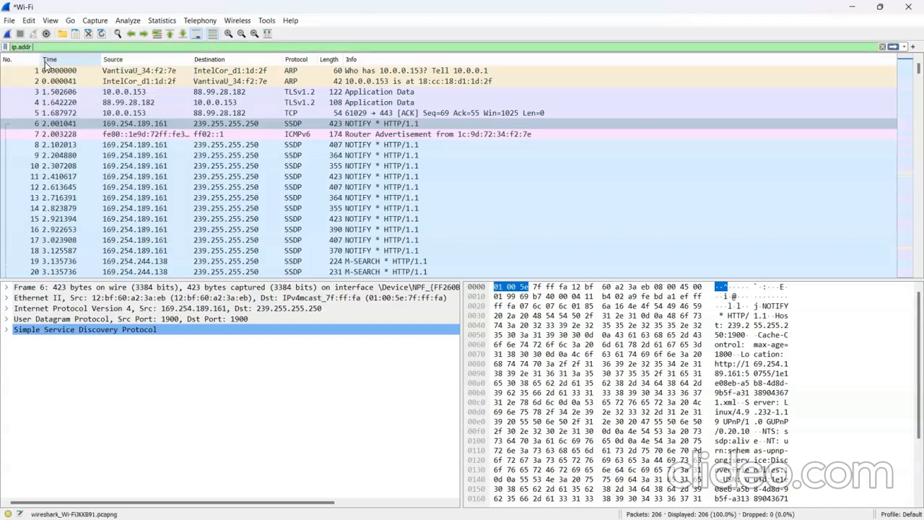
{"action": "type", "text": " =="}
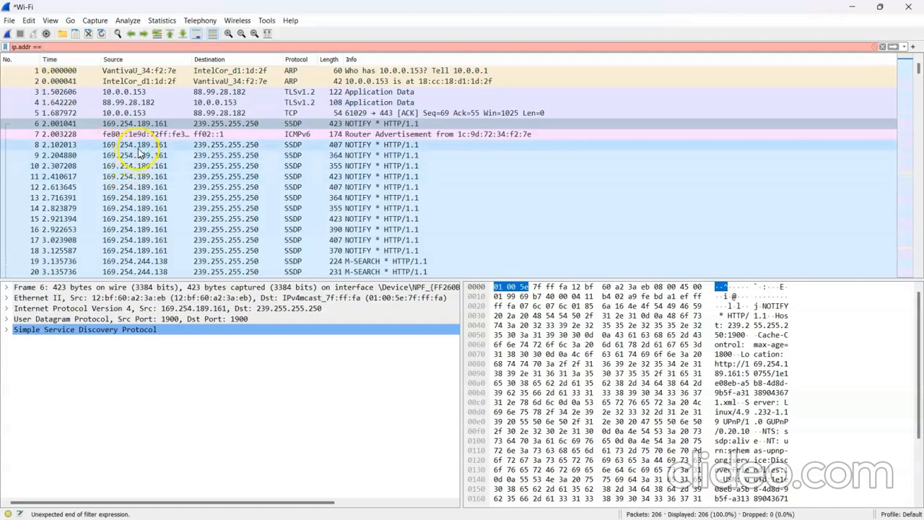
{"action": "type", "text": "169.254.189.191"}
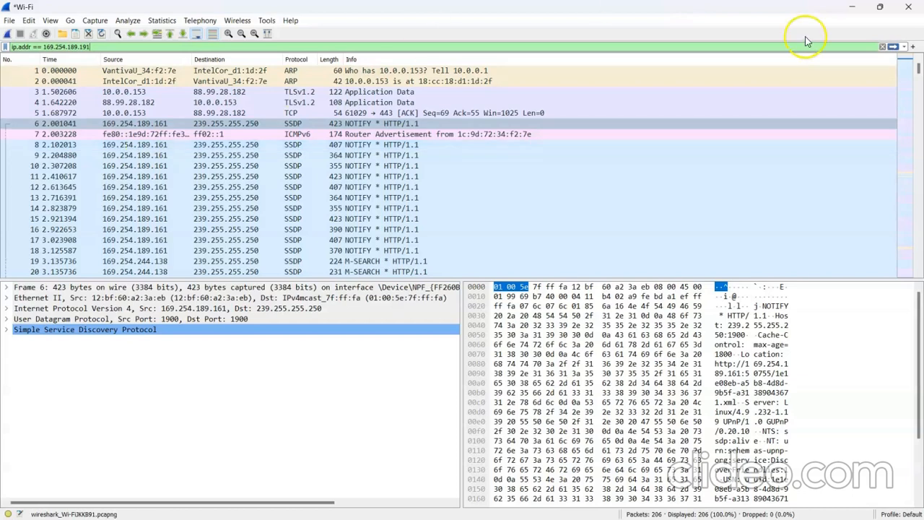
{"action": "left_click", "coordinate": [893, 46]}
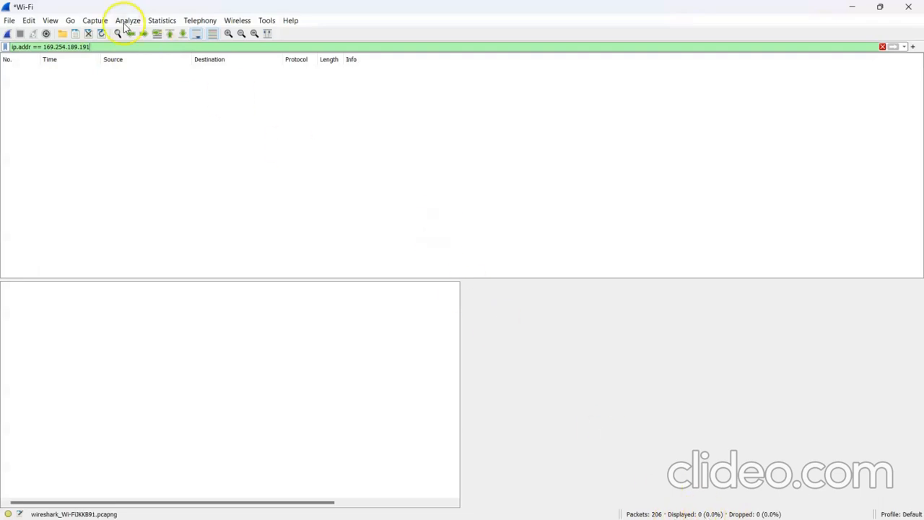
Replace the display filter with ip.addr == 169.254.189.161, apply it and look through the filtered packets.
{"action": "key", "text": "BackSpace"}
{"action": "key", "text": "BackSpace"}
{"action": "key", "text": "BackSpace"}
{"action": "key", "text": "BackSpace"}
{"action": "key", "text": "BackSpace"}
{"action": "key", "text": "BackSpace"}
{"action": "key", "text": "BackSpace"}
{"action": "key", "text": "BackSpace"}
{"action": "key", "text": "BackSpace"}
{"action": "key", "text": "BackSpace"}
{"action": "key", "text": "BackSpace"}
{"action": "key", "text": "BackSpace"}
{"action": "key", "text": "BackSpace"}
{"action": "key", "text": "BackSpace"}
{"action": "key", "text": "BackSpace"}
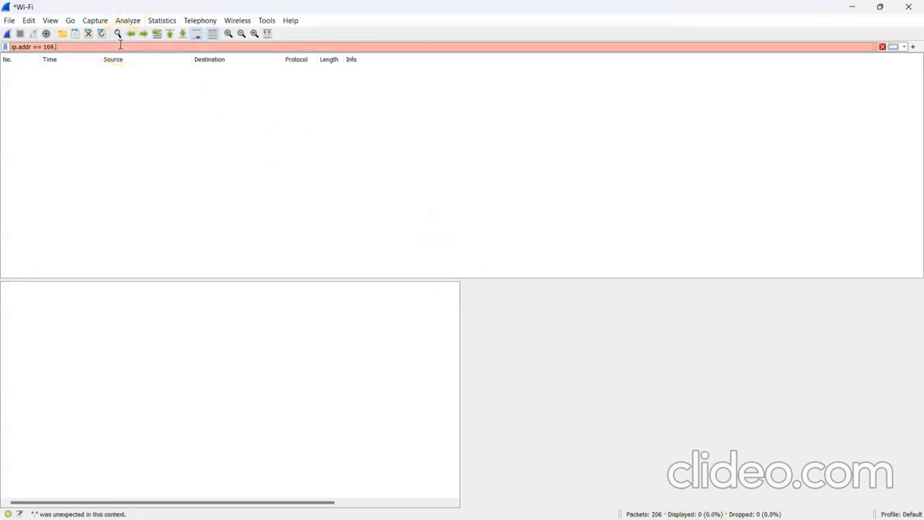
{"action": "key", "text": "BackSpace"}
{"action": "key", "text": "BackSpace"}
{"action": "key", "text": "BackSpace"}
{"action": "key", "text": "BackSpace"}
{"action": "key", "text": "BackSpace"}
{"action": "key", "text": "BackSpace"}
{"action": "key", "text": "BackSpace"}
{"action": "key", "text": "BackSpace"}
{"action": "key", "text": "BackSpace"}
{"action": "key", "text": "BackSpace"}
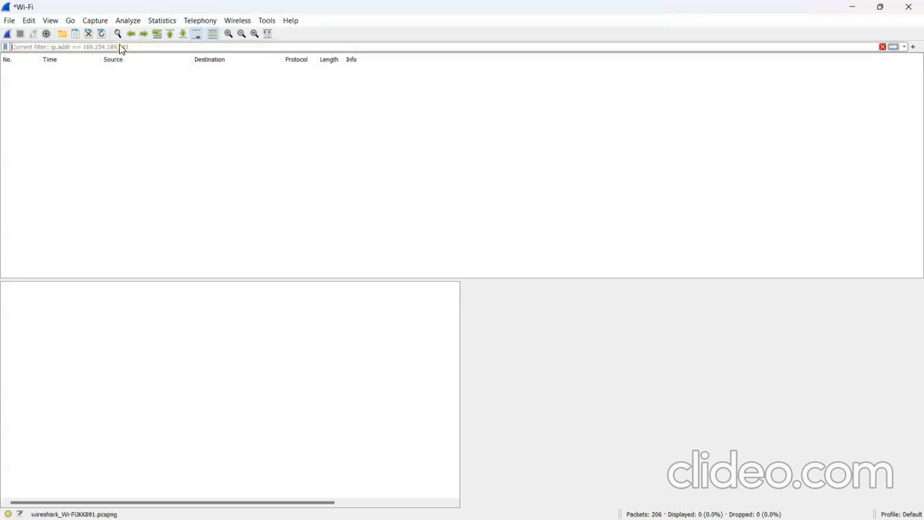
{"action": "type", "text": "ip"}
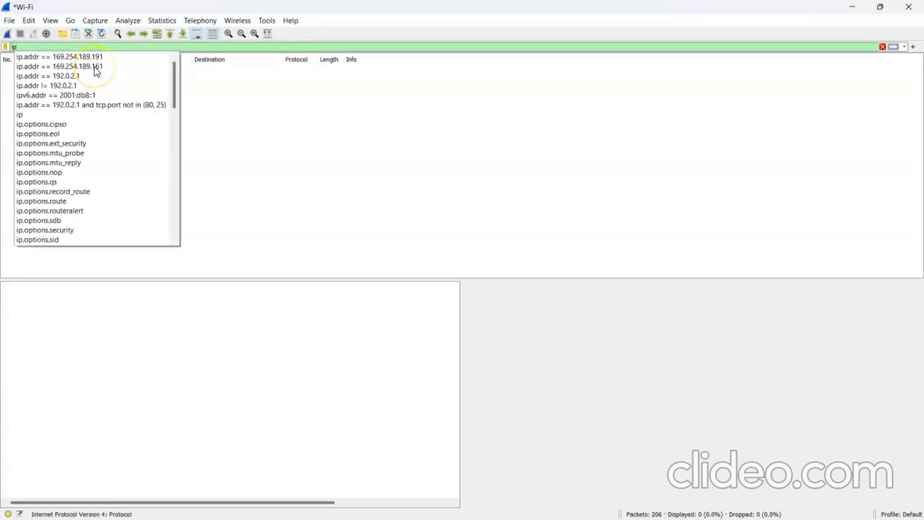
{"action": "left_click", "coordinate": [94, 67]}
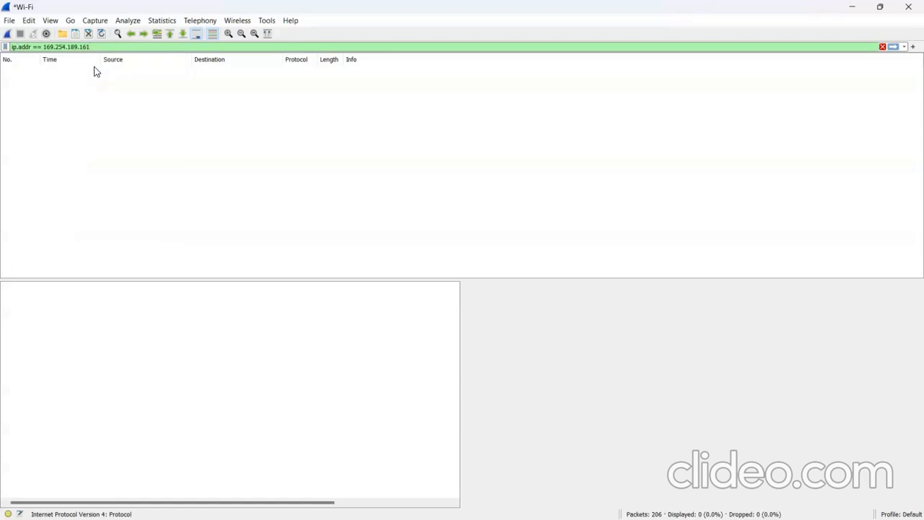
{"action": "key", "text": "Return"}
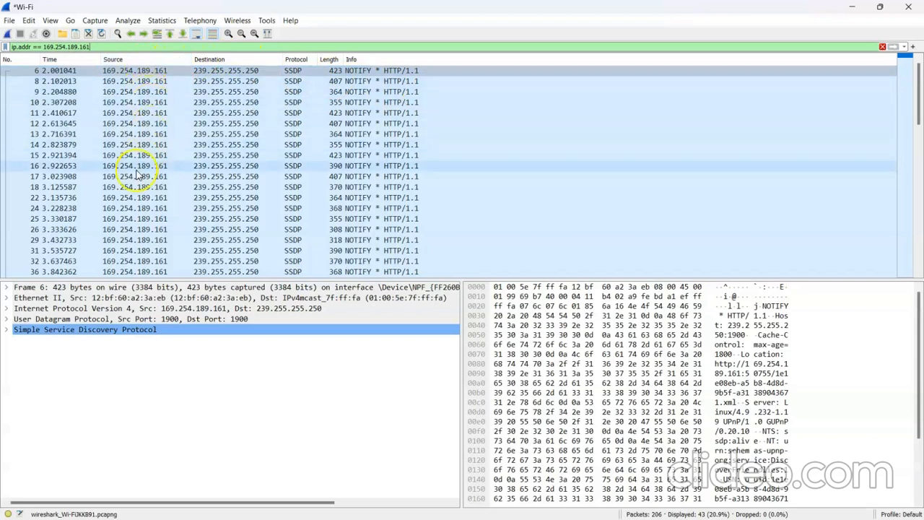
{"action": "left_click", "coordinate": [921, 79]}
{"action": "left_click_drag", "start_coordinate": [922, 98], "coordinate": [920, 154]}
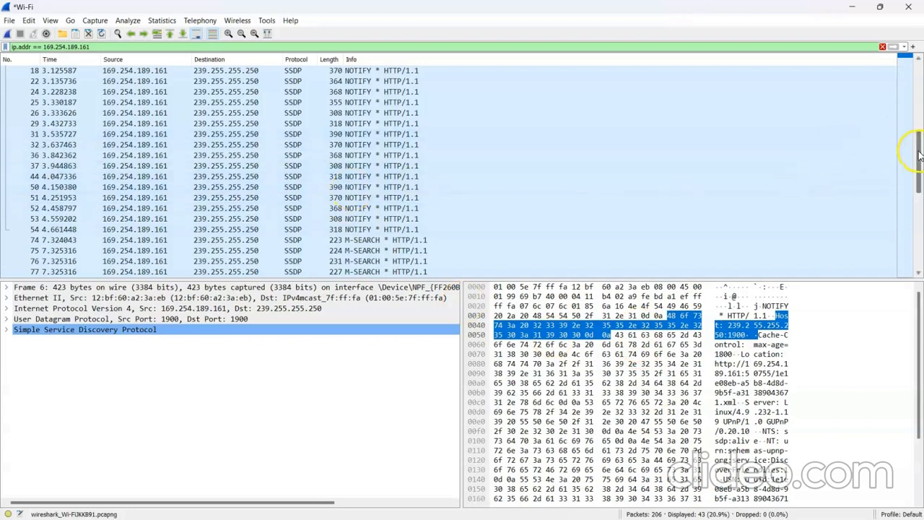
{"action": "left_click_drag", "start_coordinate": [918, 154], "coordinate": [912, 63]}
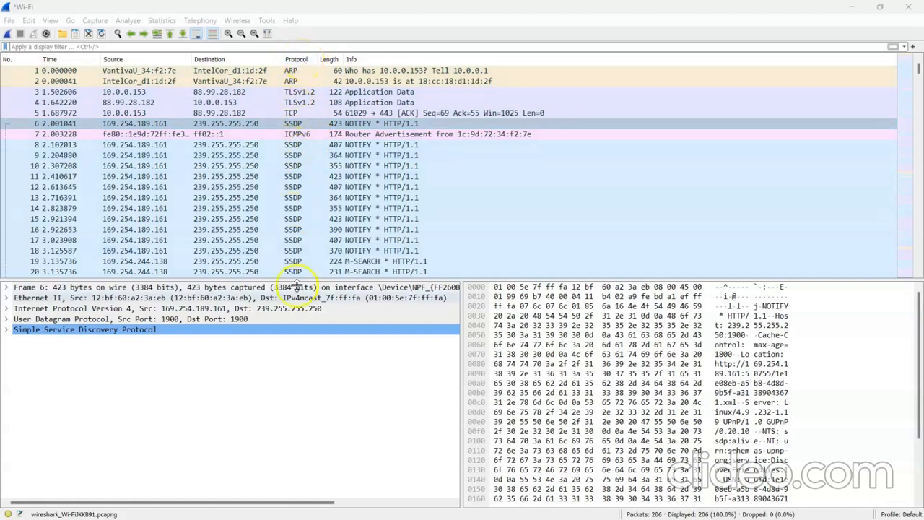
Examine the Simple Service Discovery Protocol details of packet 11 and the Transport Layer Security details of packet 3.
{"action": "left_click", "coordinate": [314, 177]}
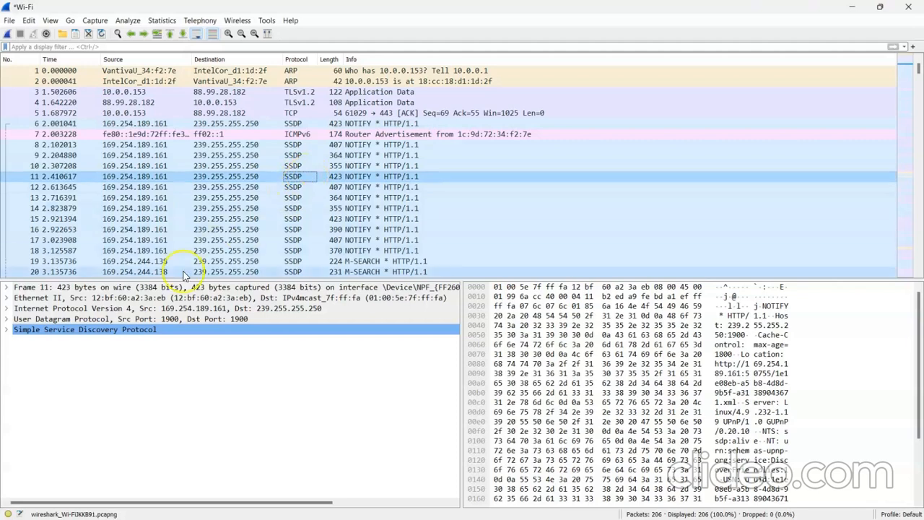
{"action": "left_click", "coordinate": [7, 330]}
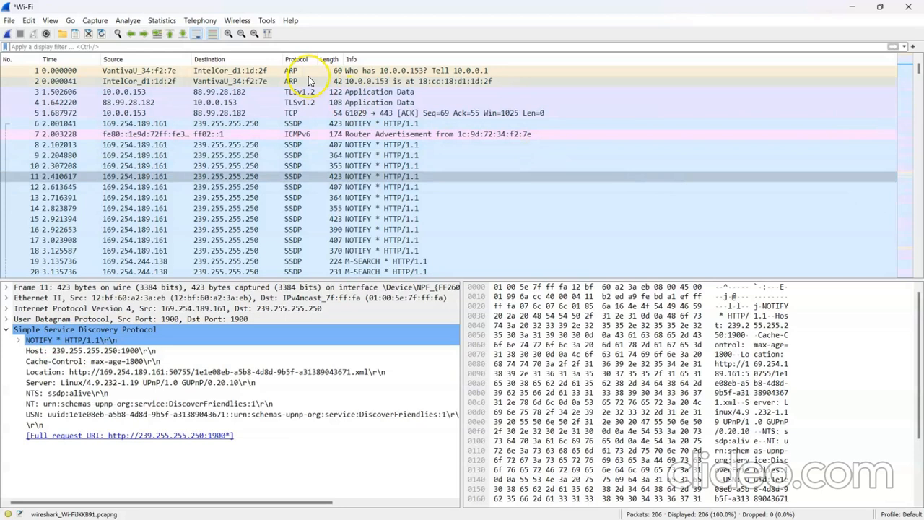
{"action": "left_click", "coordinate": [296, 94]}
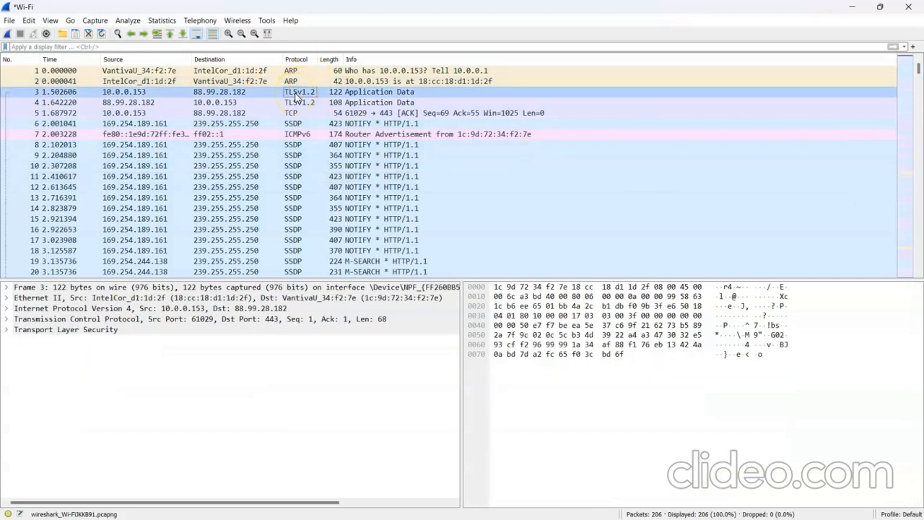
{"action": "left_click", "coordinate": [7, 333]}
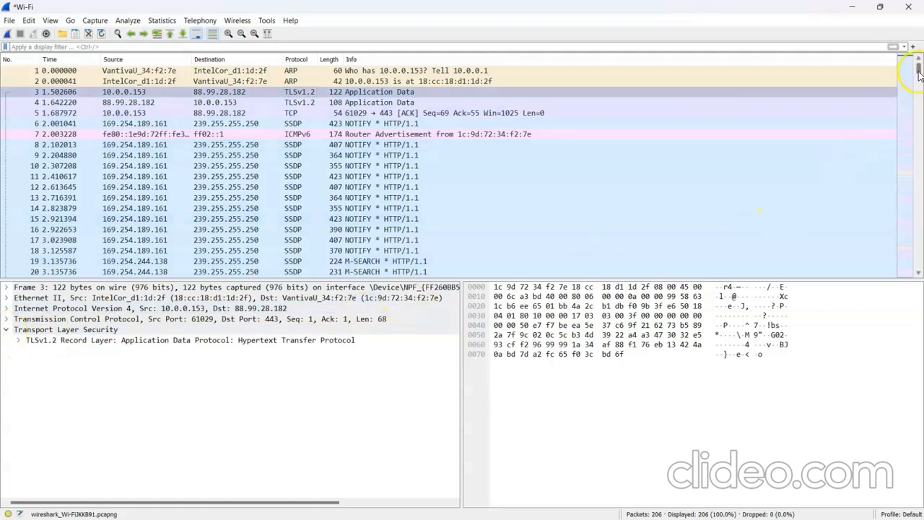
Examine the expanded Transmission Control Protocol details of TCP packet 27.
{"action": "left_click_drag", "start_coordinate": [918, 68], "coordinate": [914, 87]}
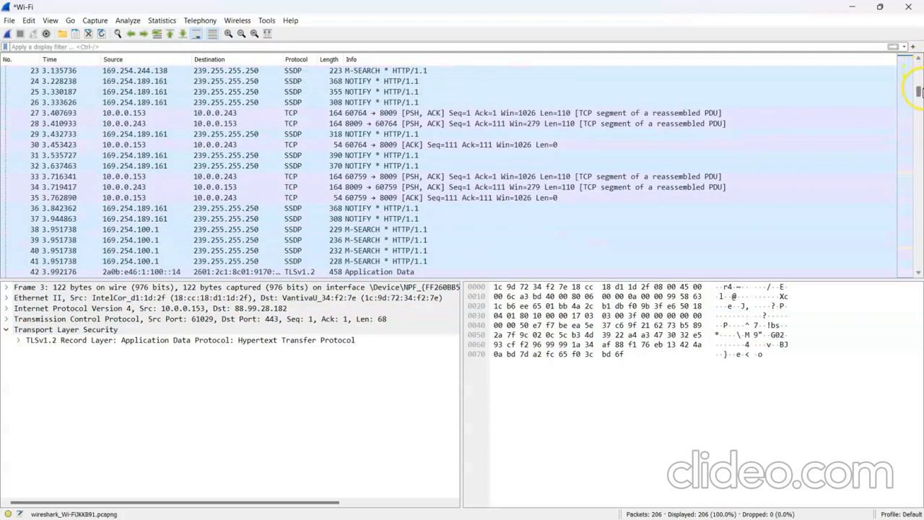
{"action": "left_click", "coordinate": [310, 117]}
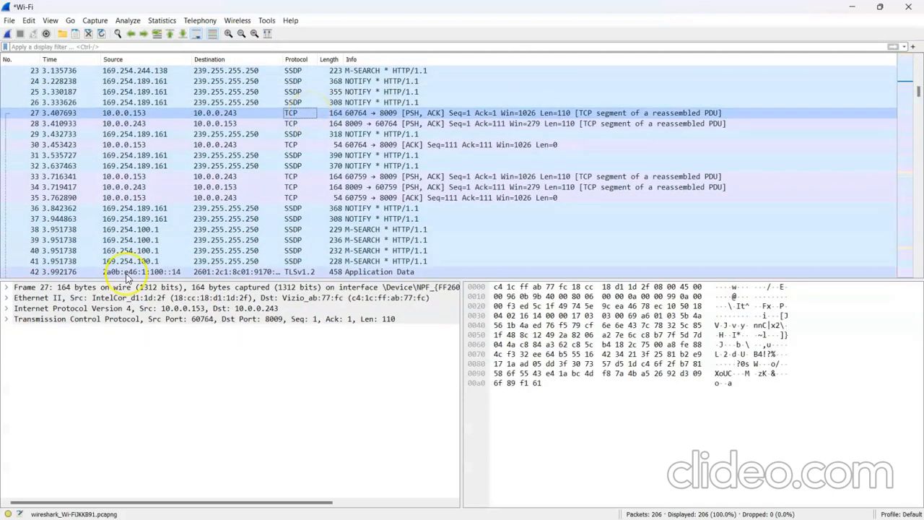
{"action": "left_click", "coordinate": [7, 319]}
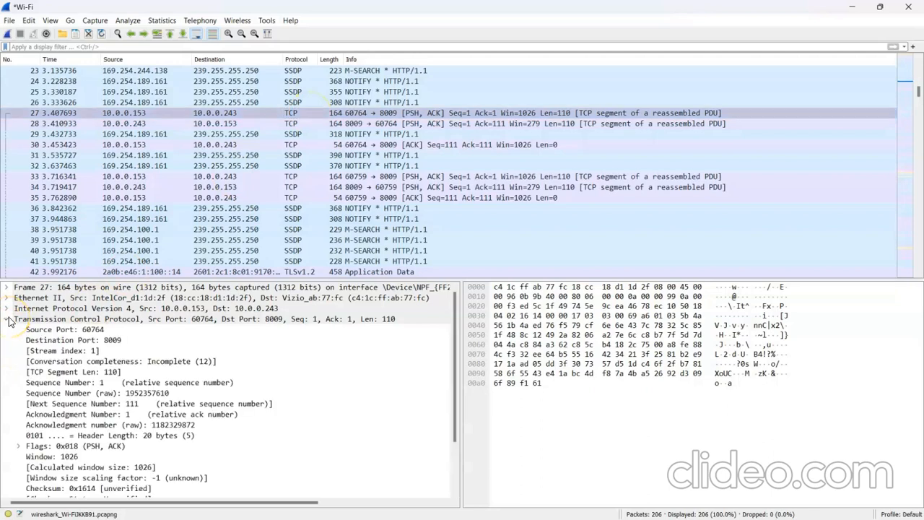
{"action": "left_click", "coordinate": [33, 320]}
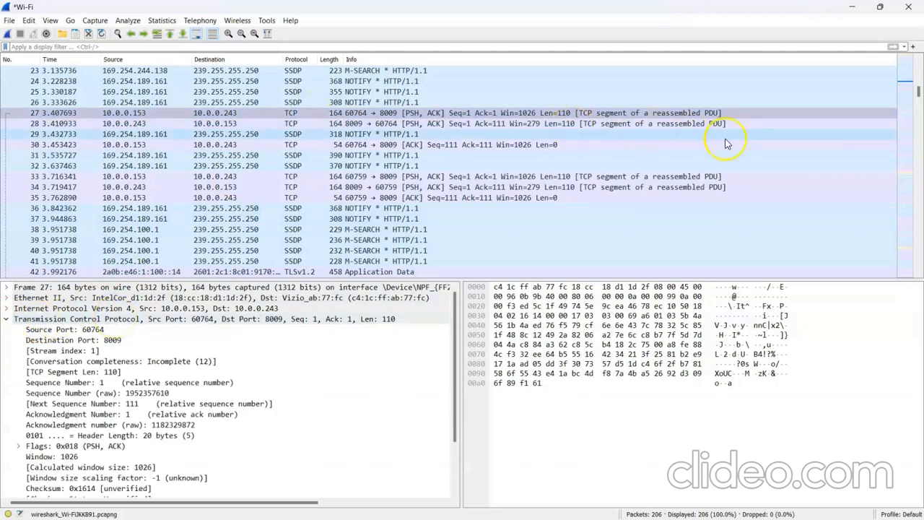
View the details of MDNS packet 56 and ICMPv6 packet 55, and look through the rest of the packet list.
{"action": "left_click_drag", "start_coordinate": [917, 93], "coordinate": [922, 124]}
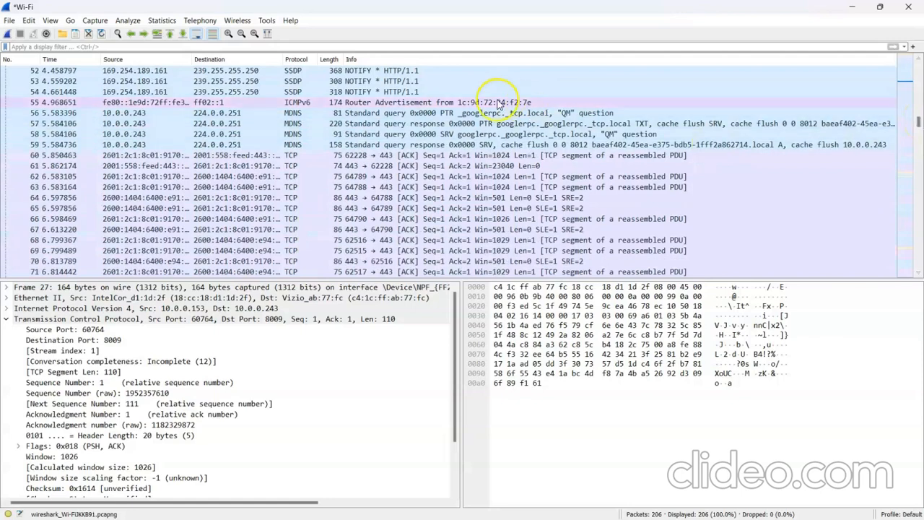
{"action": "left_click", "coordinate": [299, 114]}
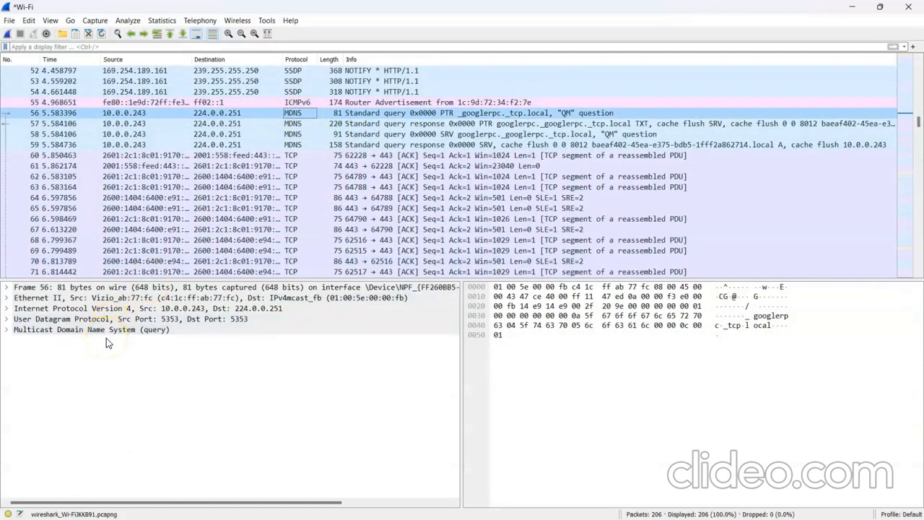
{"action": "left_click", "coordinate": [303, 104]}
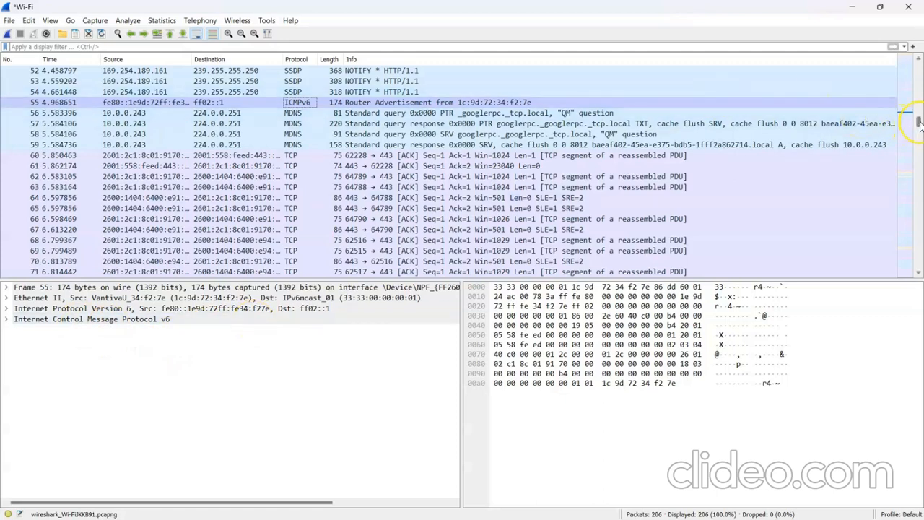
{"action": "left_click_drag", "start_coordinate": [919, 124], "coordinate": [919, 249]}
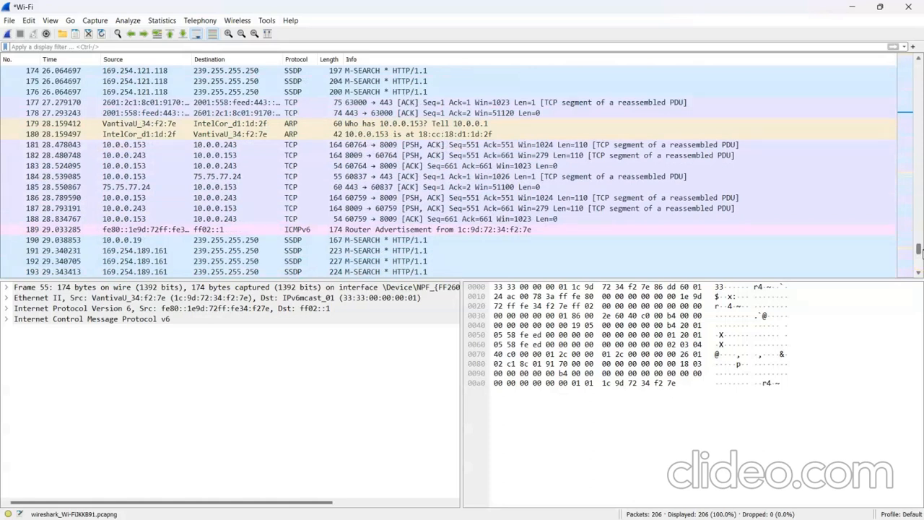
{"action": "left_click_drag", "start_coordinate": [919, 249], "coordinate": [909, 68]}
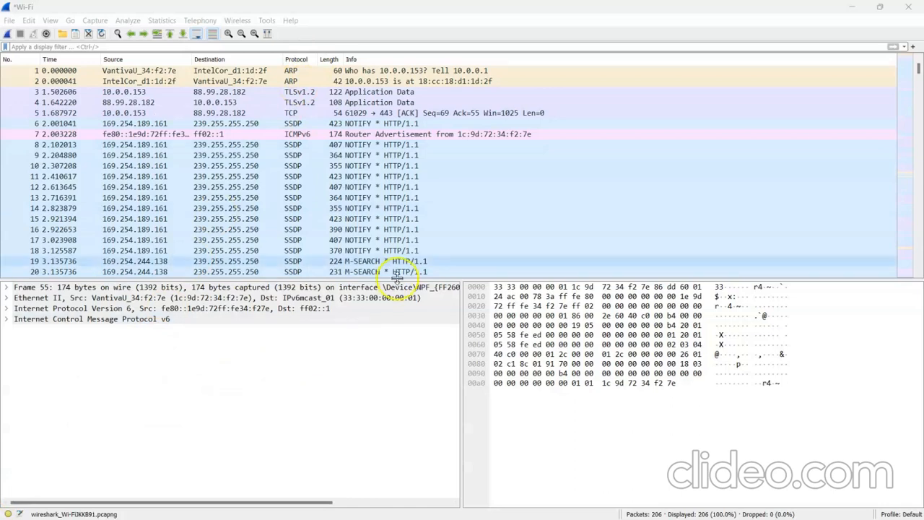
{"action": "mouse_move", "coordinate": [919, 70]}
{"action": "left_mouse_down"}
{"action": "mouse_move", "coordinate": [921, 210]}
{"action": "mouse_move", "coordinate": [914, 66]}
{"action": "left_mouse_up"}
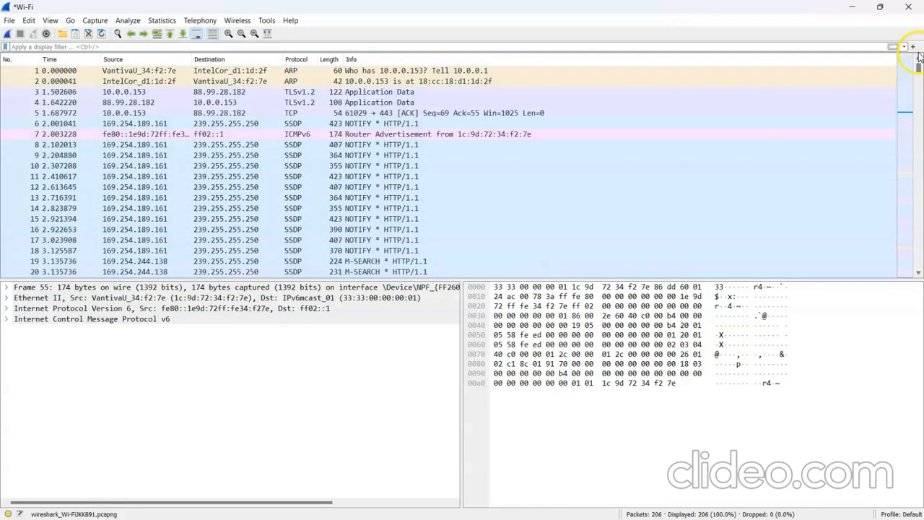
Close the current Wi-Fi capture without saving its packets.
{"action": "left_click", "coordinate": [9, 21]}
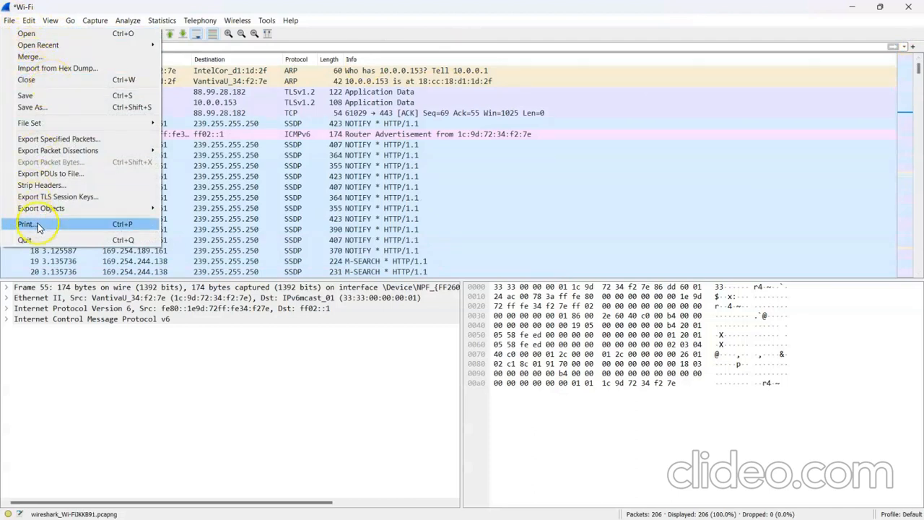
{"action": "left_click", "coordinate": [57, 81]}
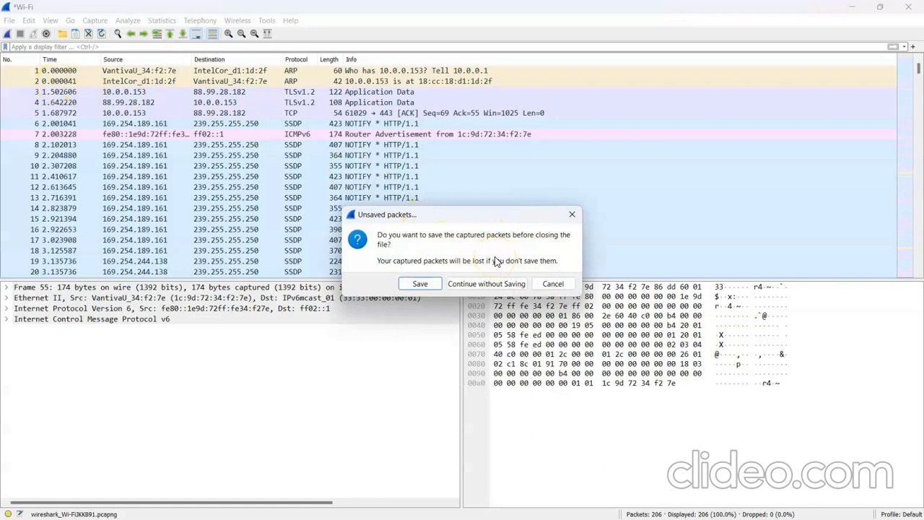
{"action": "left_click", "coordinate": [464, 284]}
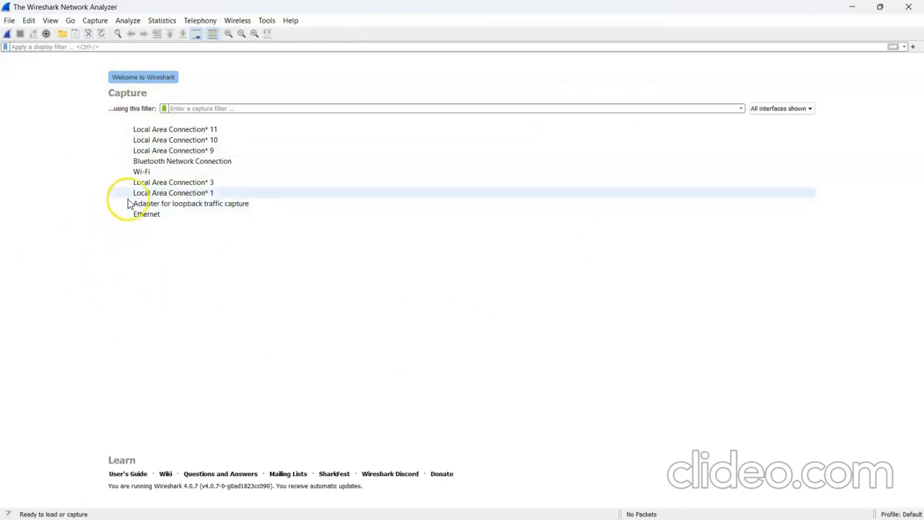
Start a new live capture on the Wi-Fi interface and stop it after about 15 seconds.
{"action": "left_click", "coordinate": [153, 174]}
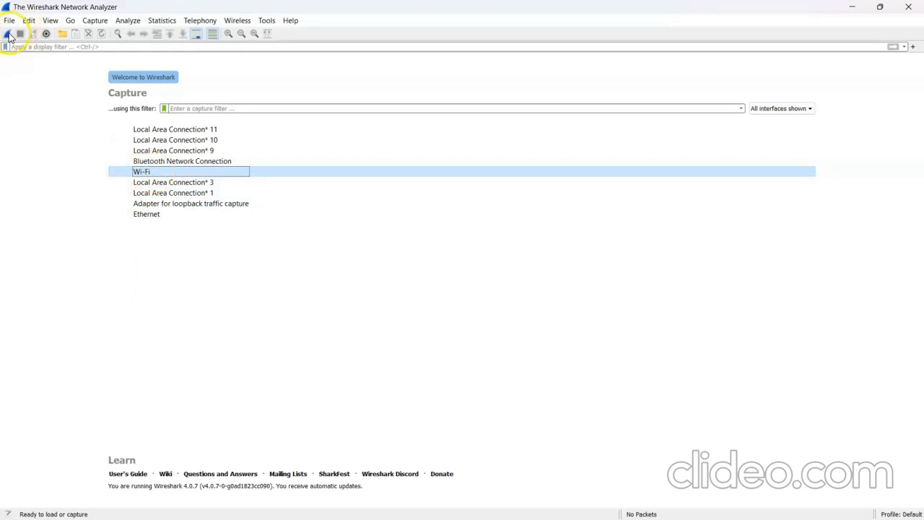
{"action": "left_click", "coordinate": [121, 176]}
{"action": "double_click", "coordinate": [137, 175]}
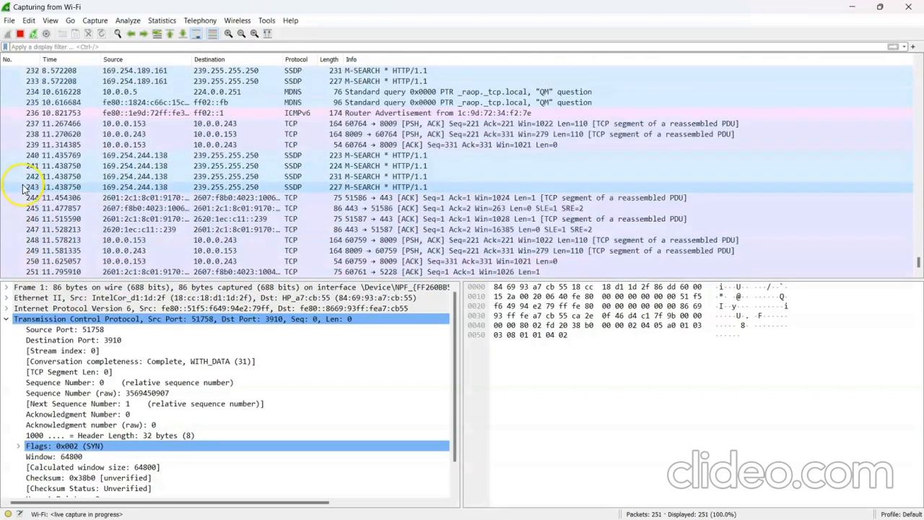
{"action": "left_click", "coordinate": [20, 34]}
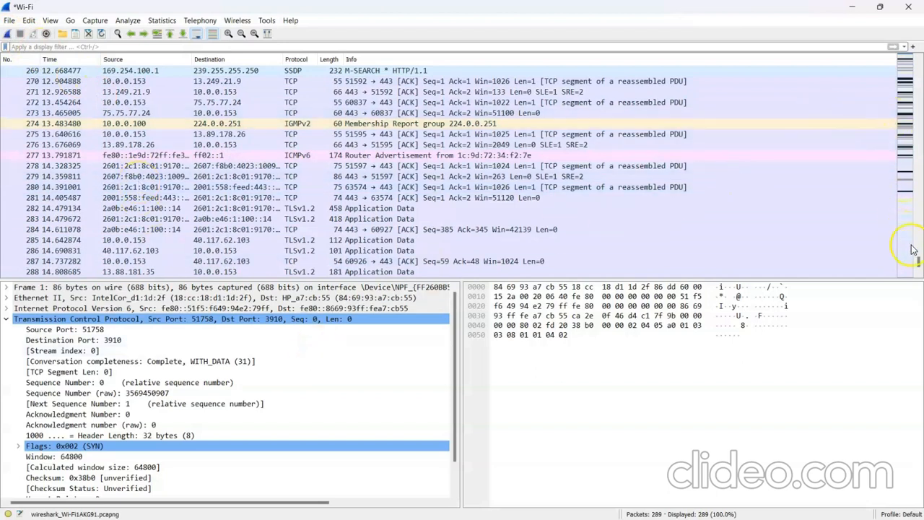
Save the new Wi-Fi capture in the DataFiles folder as WiFi Test, using the Wireshark pcapng file type.
{"action": "scroll", "coordinate": [919, 264], "scroll_direction": "up", "scroll_amount": 1}
{"action": "left_click_drag", "start_coordinate": [919, 264], "coordinate": [918, 65]}
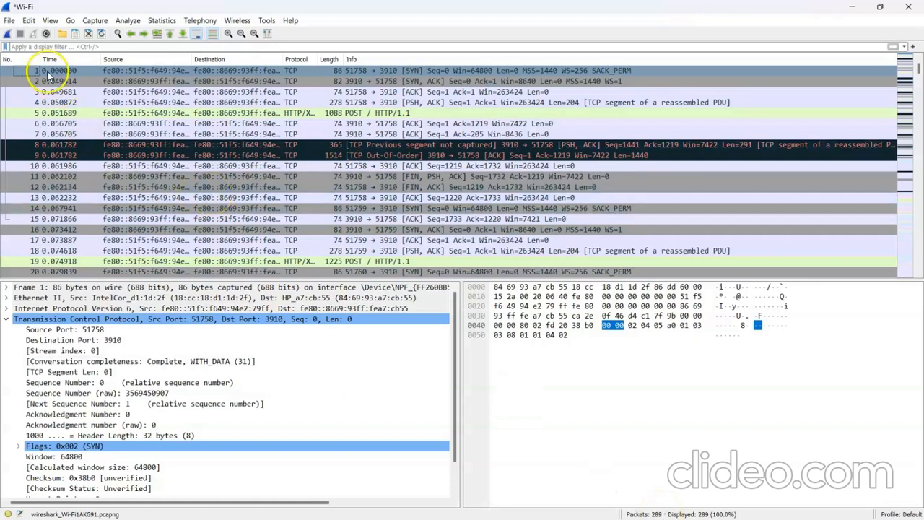
{"action": "left_click", "coordinate": [9, 20]}
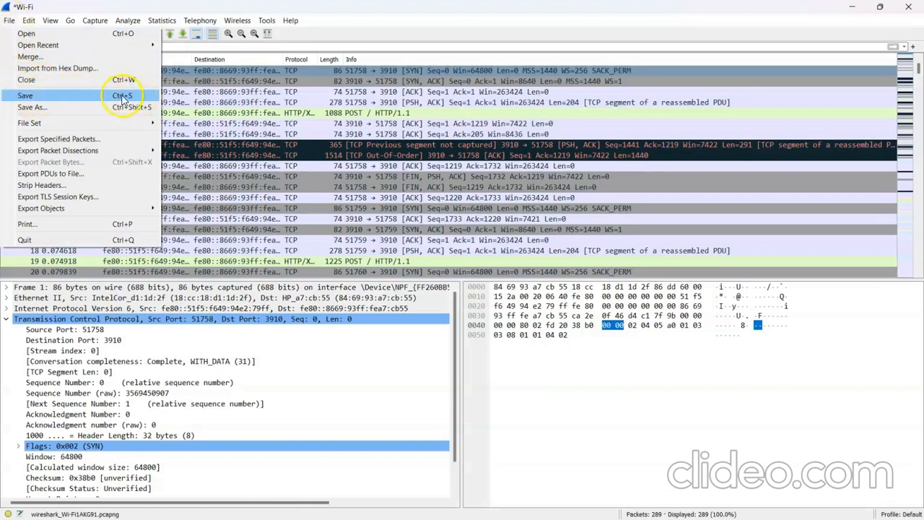
{"action": "left_click", "coordinate": [89, 97]}
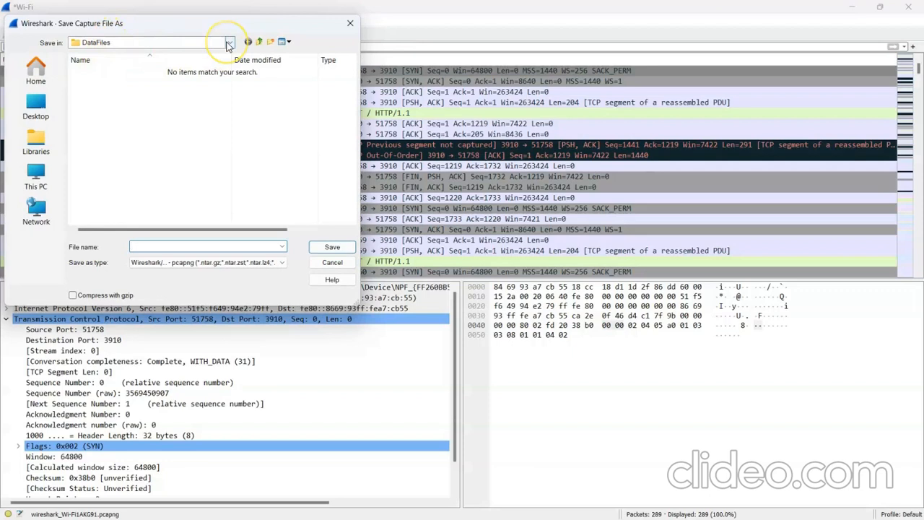
{"action": "left_click", "coordinate": [281, 263]}
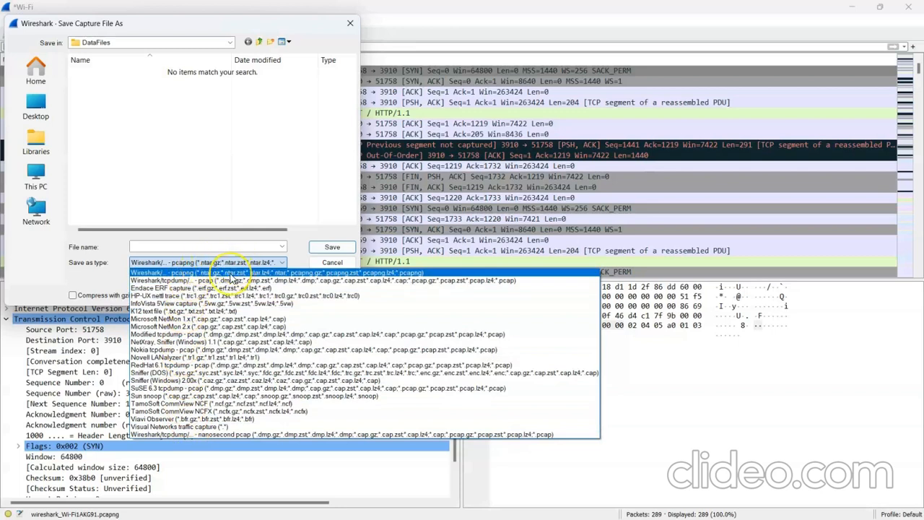
{"action": "left_click", "coordinate": [202, 268]}
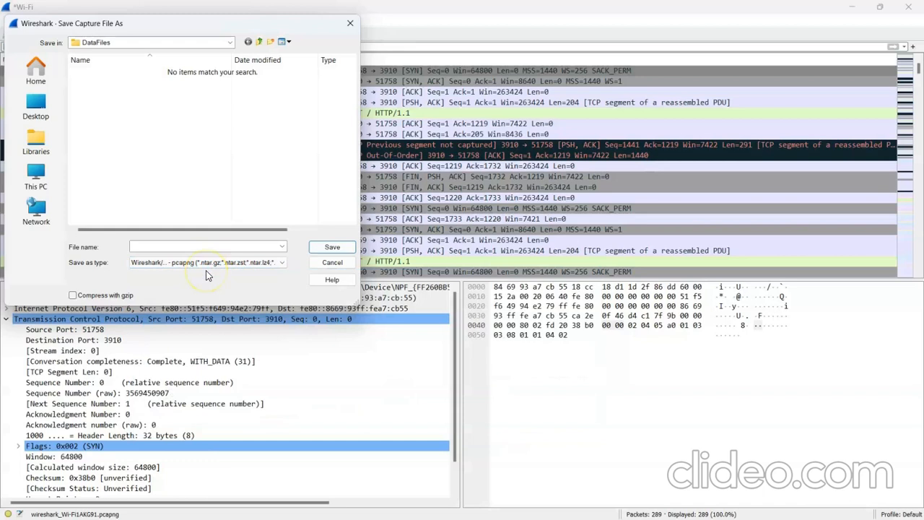
{"action": "left_click", "coordinate": [192, 247]}
{"action": "type", "text": "T"}
{"action": "key", "text": "BackSpace"}
{"action": "type", "text": "WiFi Test"}
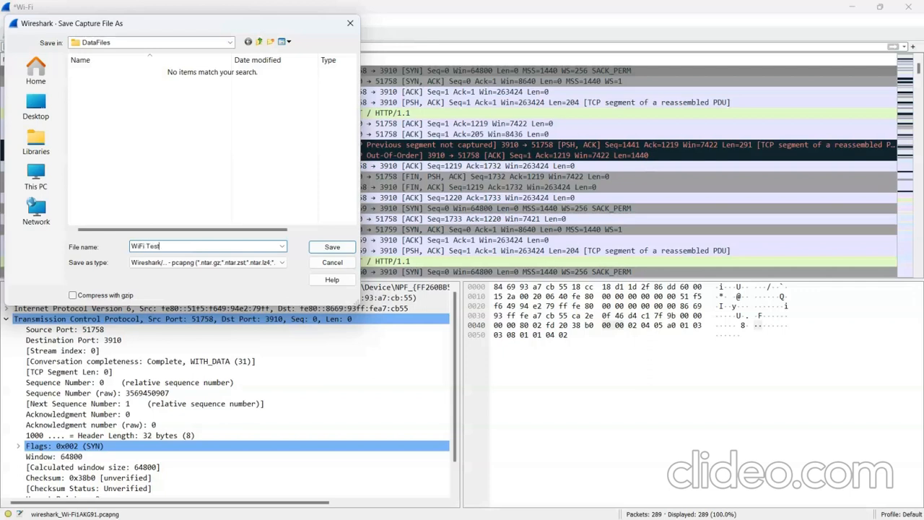
{"action": "left_click", "coordinate": [331, 247]}
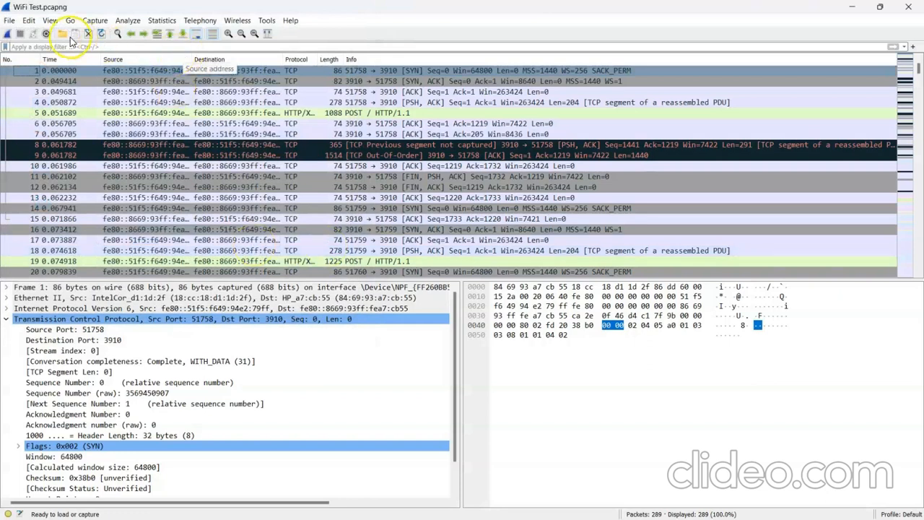
Close the saved capture and reopen C:\DataFiles\WiFi Test.pcapng from the recent capture files.
{"action": "left_click", "coordinate": [9, 20]}
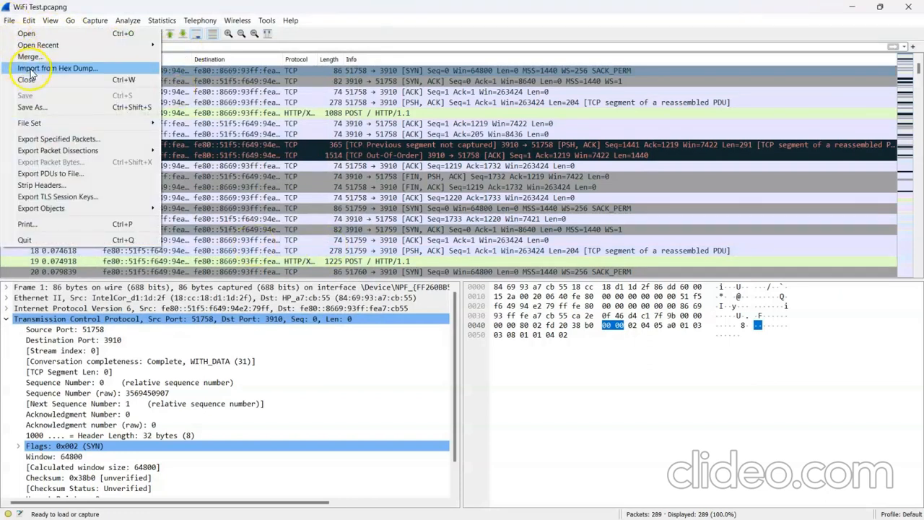
{"action": "left_click", "coordinate": [34, 80]}
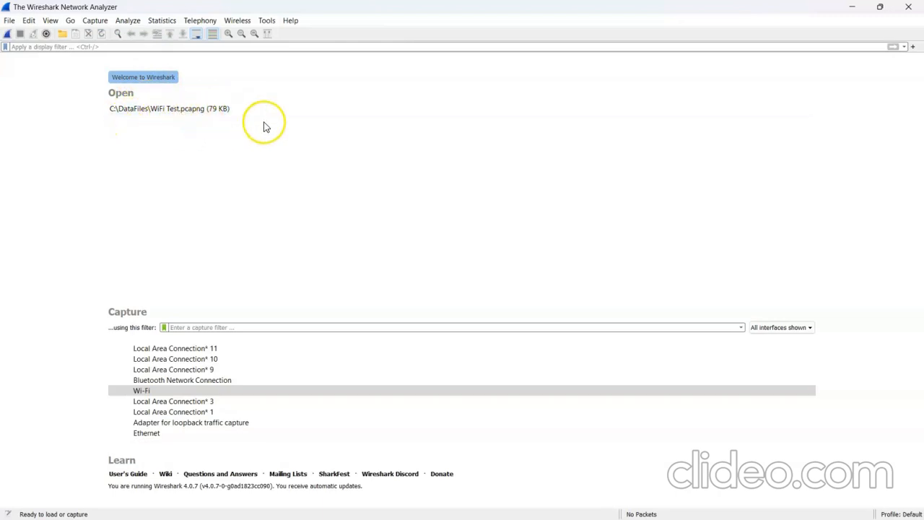
{"action": "left_click", "coordinate": [183, 112]}
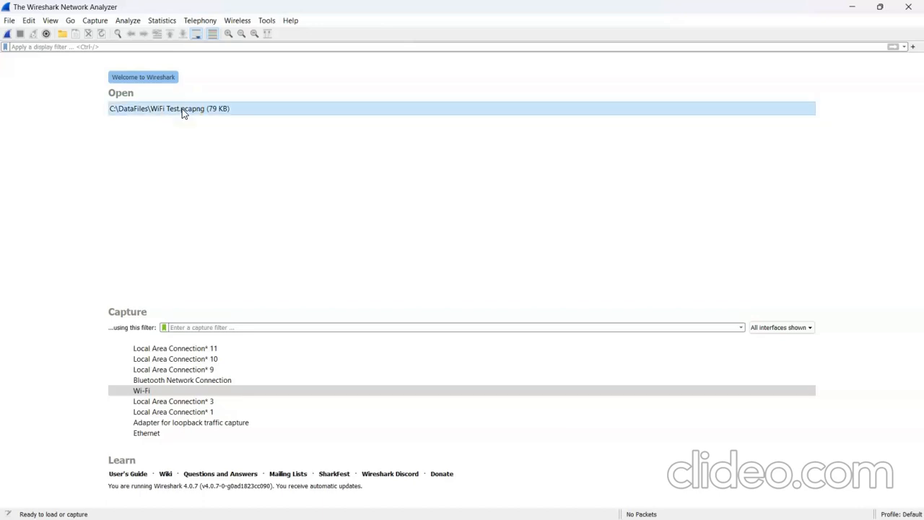
{"action": "double_click", "coordinate": [183, 112]}
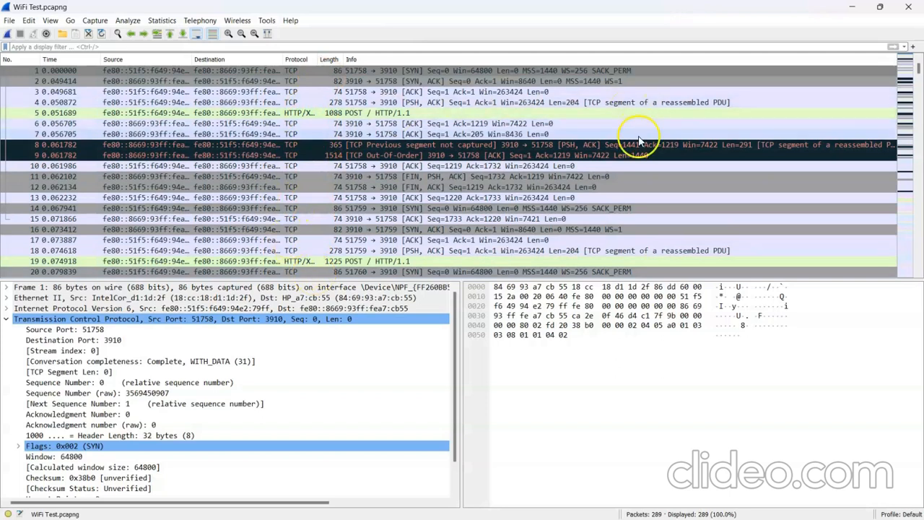
{"action": "mouse_move", "coordinate": [919, 69]}
{"action": "left_mouse_down"}
{"action": "mouse_move", "coordinate": [920, 91]}
{"action": "mouse_move", "coordinate": [919, 67]}
{"action": "left_mouse_up"}
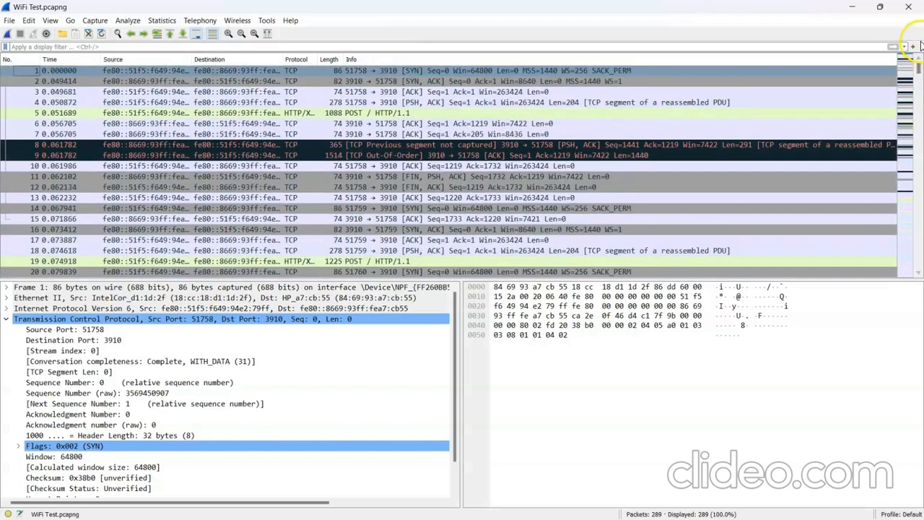